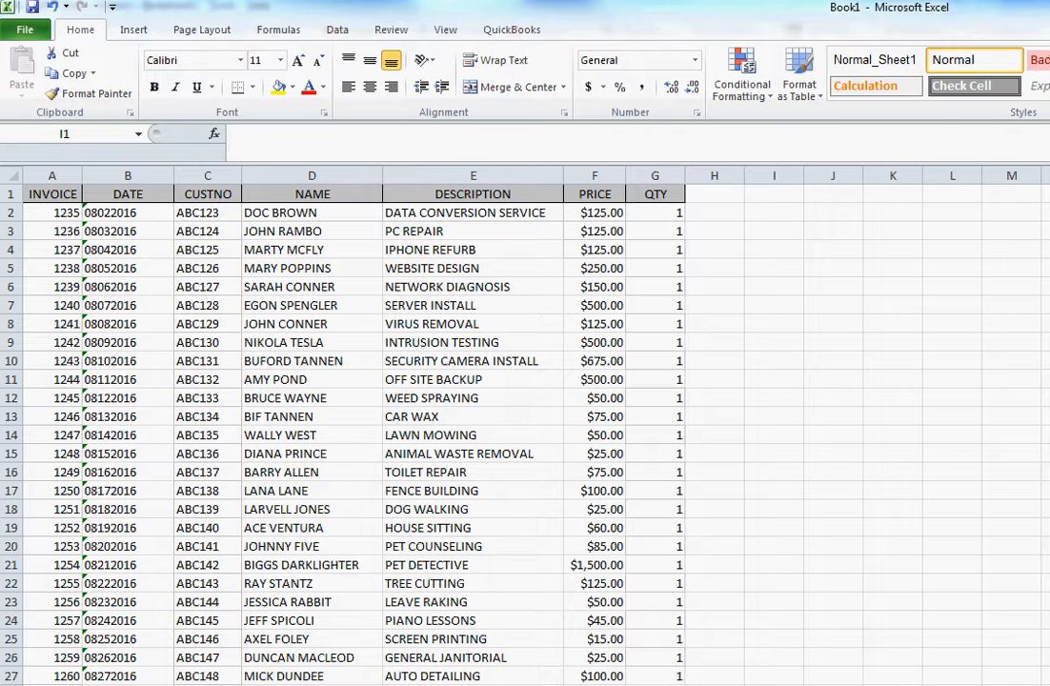
Step: Examine the error-checking options offered for the first date in cell B2
click(143, 214)
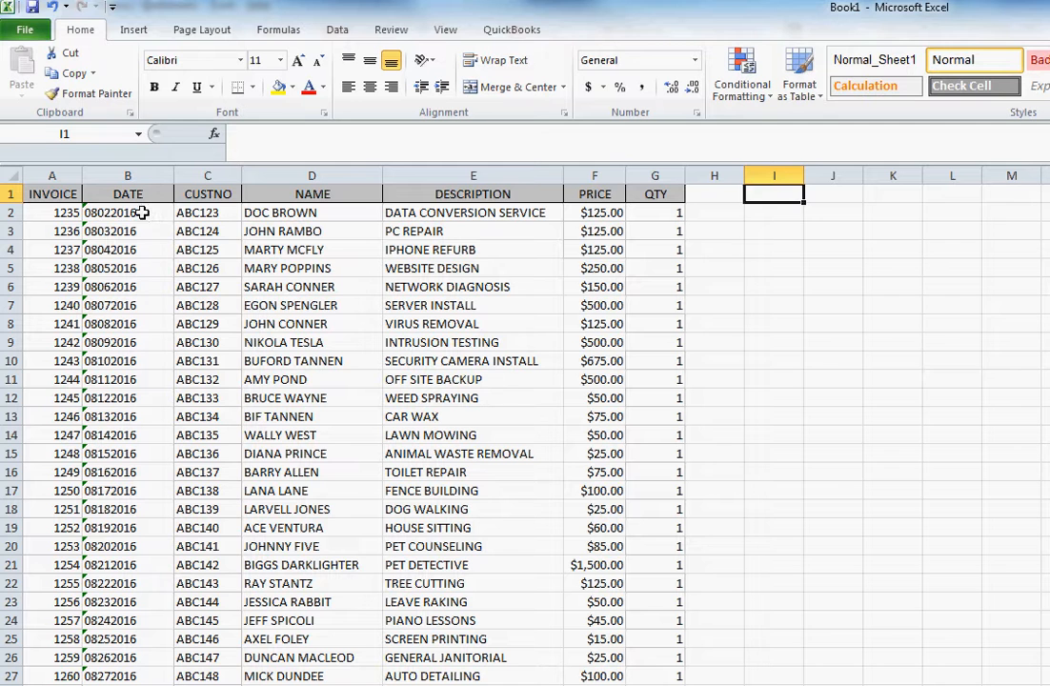
click(141, 212)
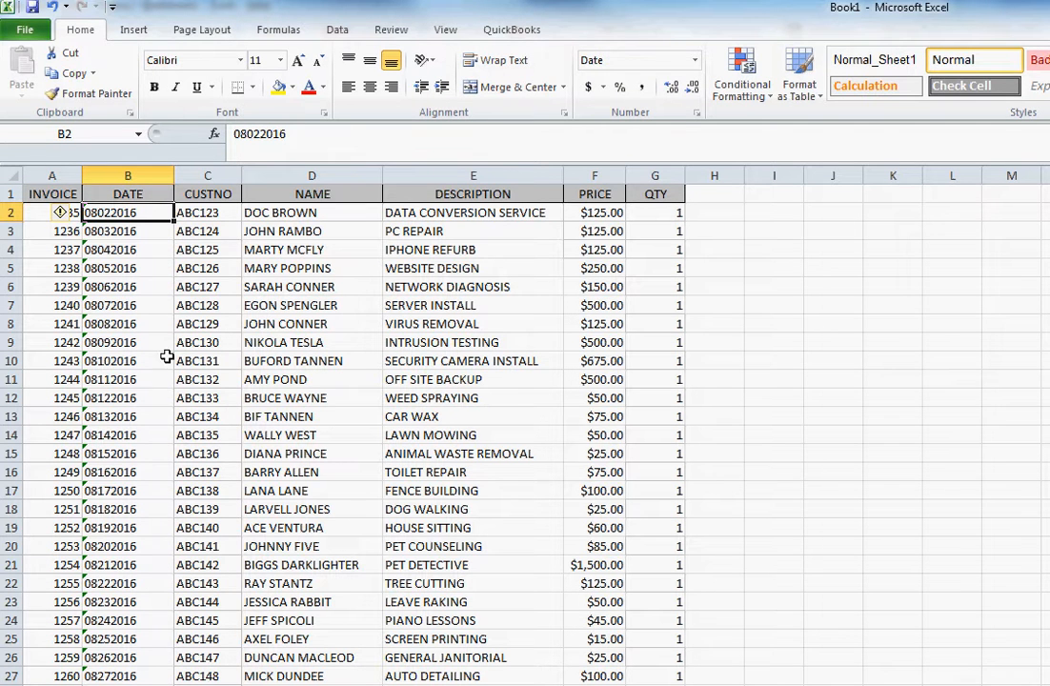
click(63, 215)
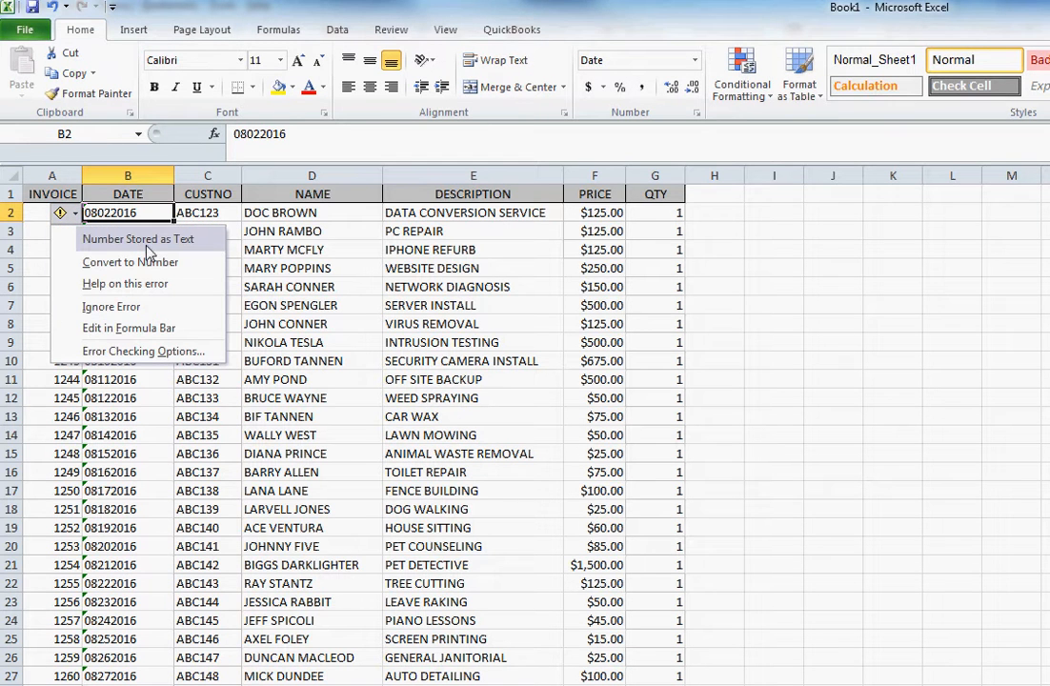
click(272, 249)
click(125, 214)
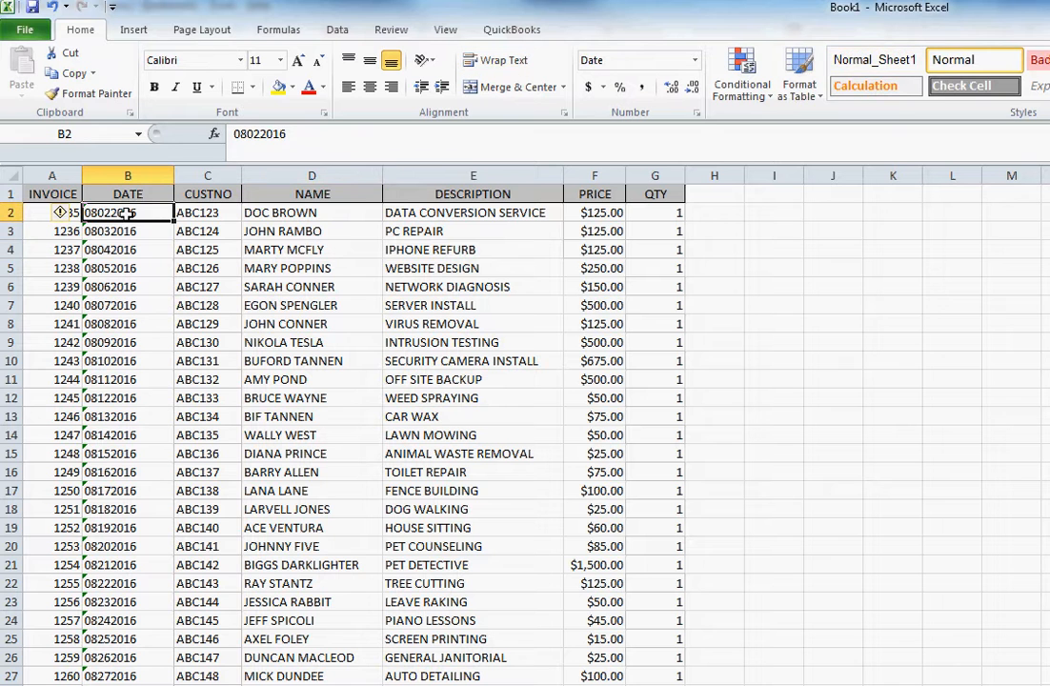
Step: Try to convert the text in B2 to a real date by re-entering its existing value
double_click(142, 214)
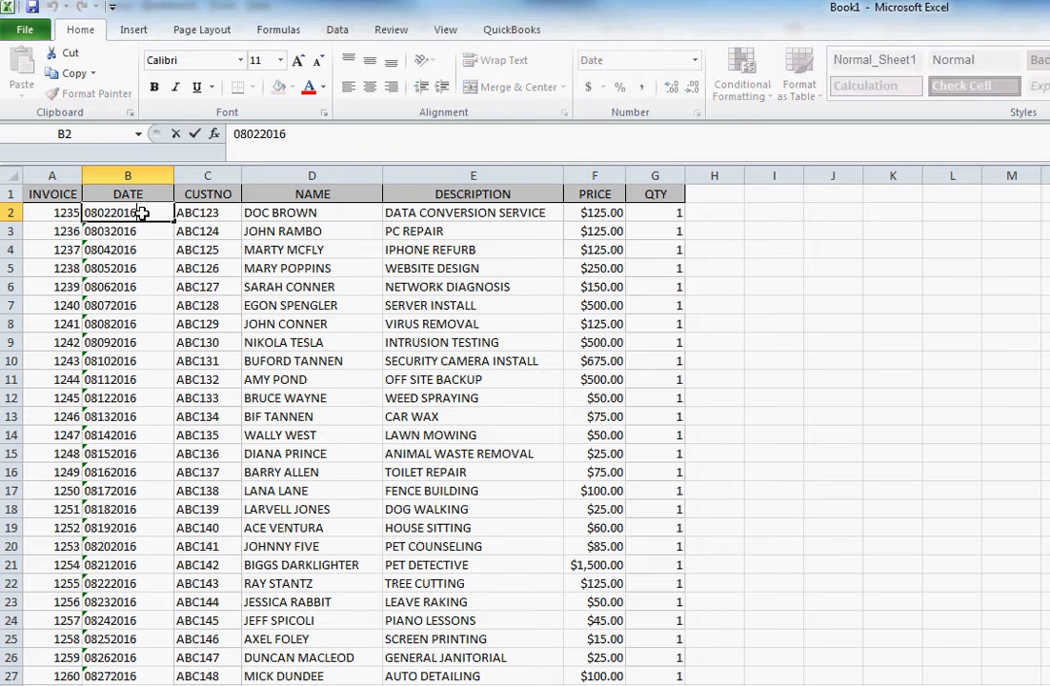
key(Return)
click(141, 210)
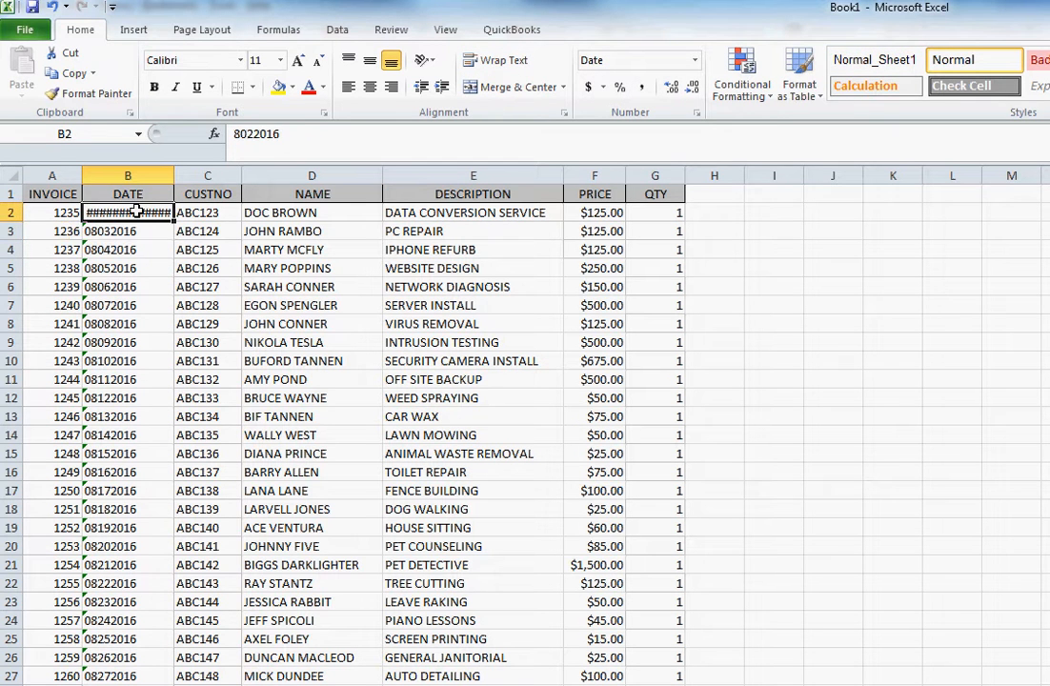
click(141, 230)
click(142, 212)
Step: Try to format B2 as a date, using the *3/14/2001 type with the English (U.S.) locale
right_click(148, 216)
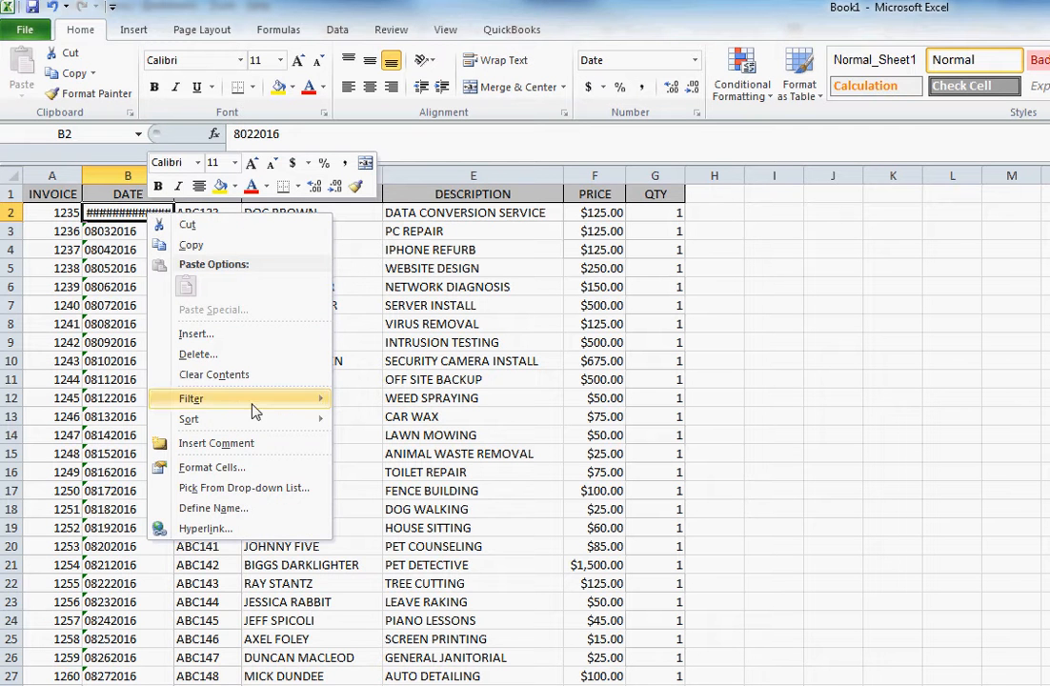
click(237, 469)
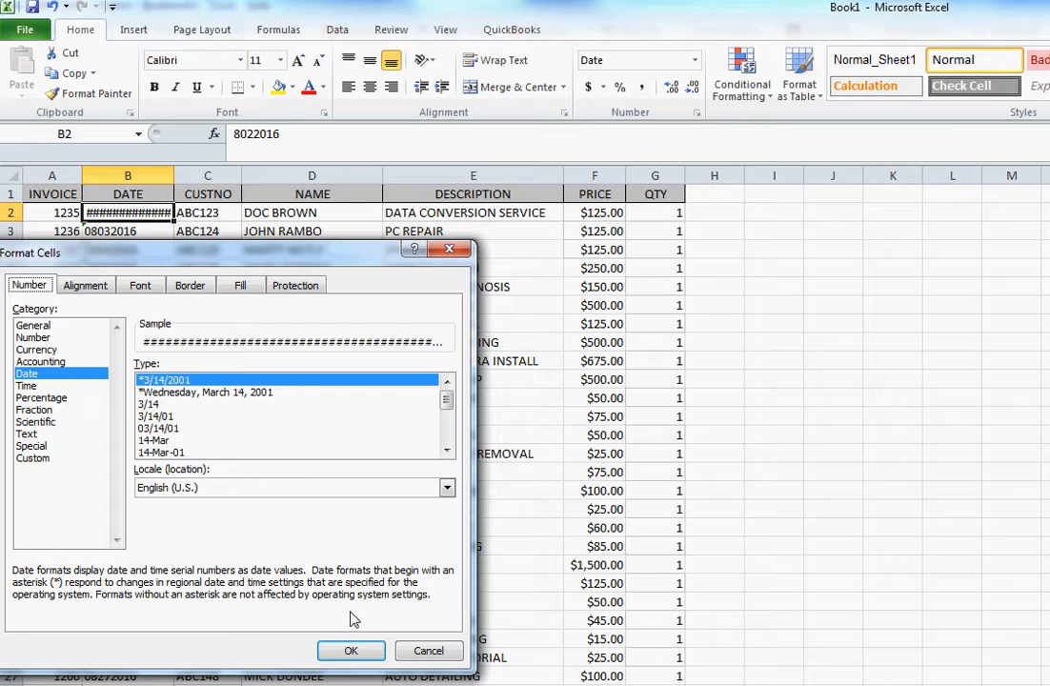
click(351, 651)
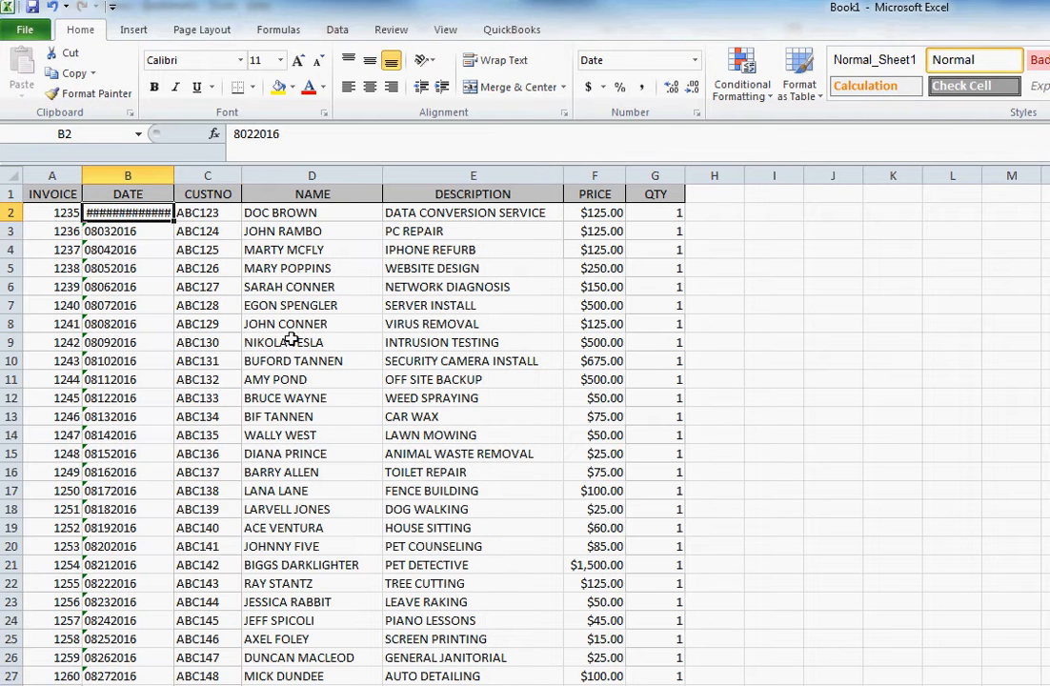
click(293, 340)
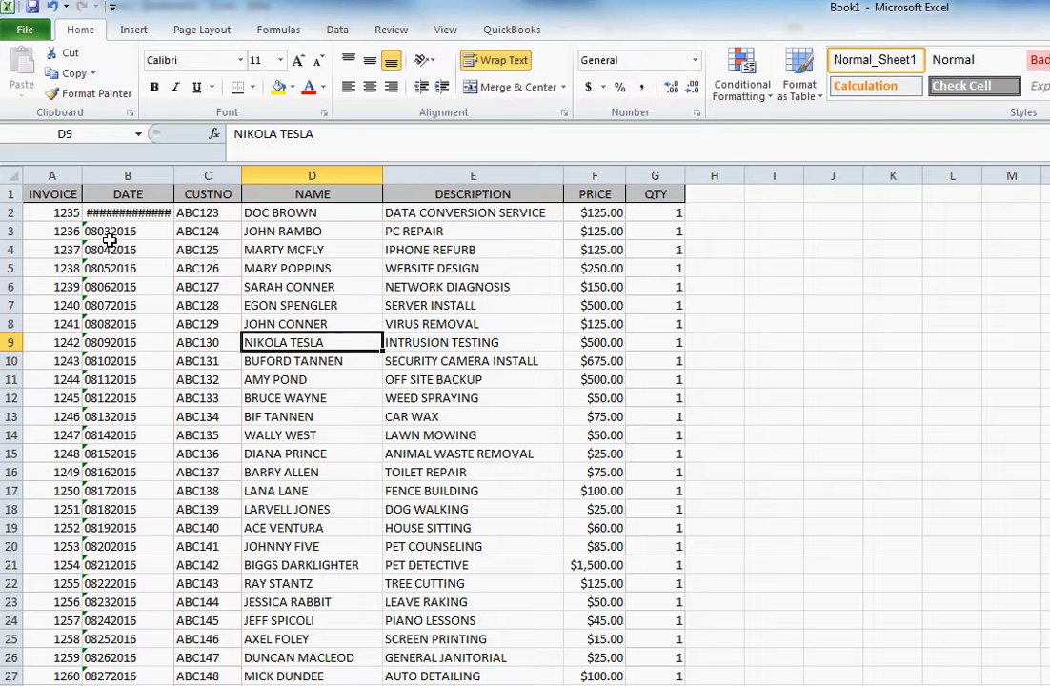
Step: Undo the date formatting and the re-entered value in cell B2
key(ctrl+z)
key(ctrl+z)
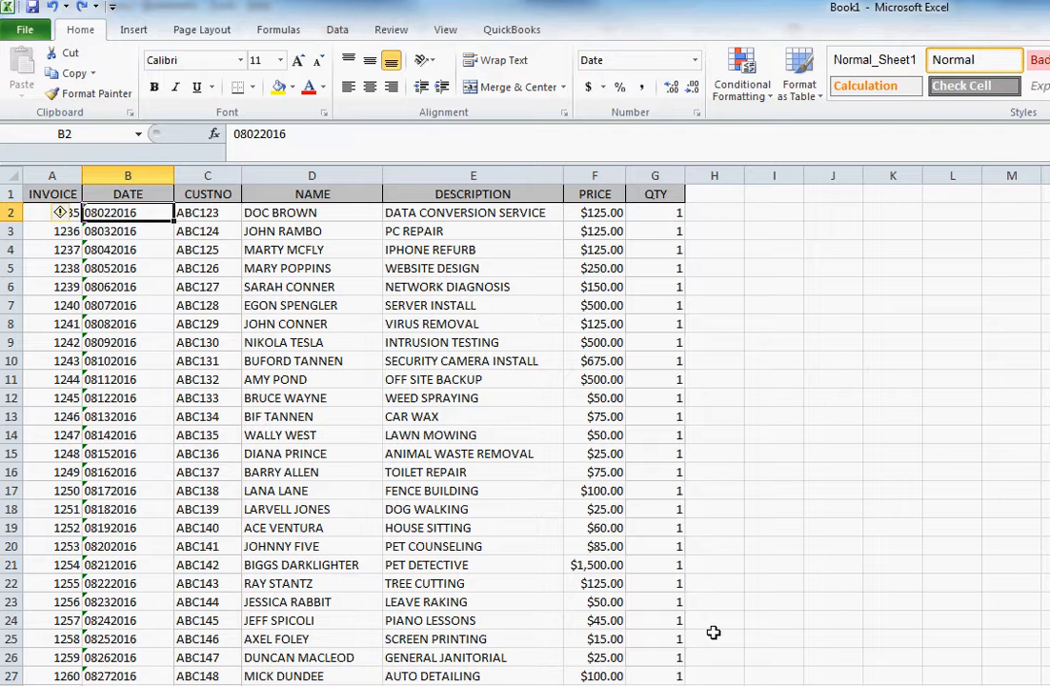
click(347, 214)
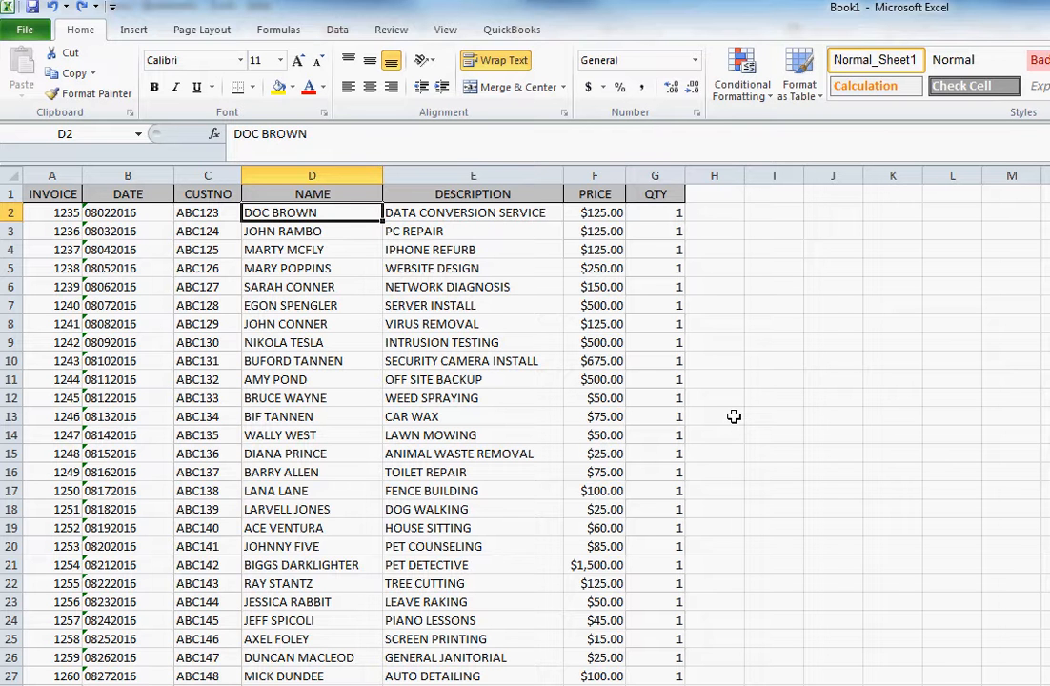
Step: Enter the column headers MONTH, DAY and YEAR in cells I1, J1 and K1
click(780, 194)
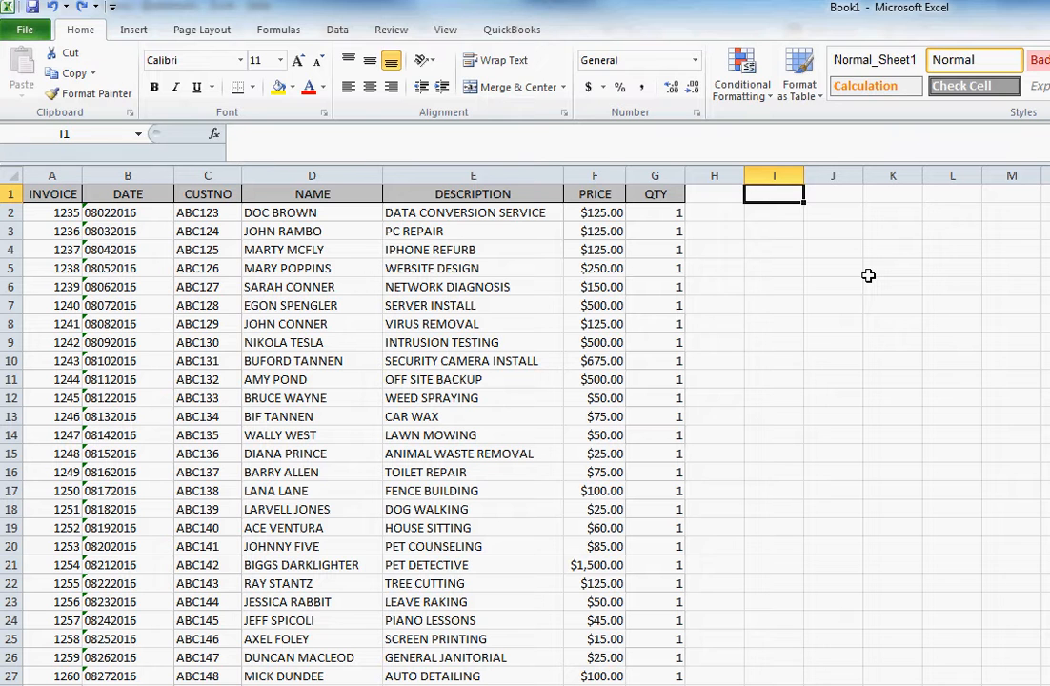
text(MONTH)
key(Tab)
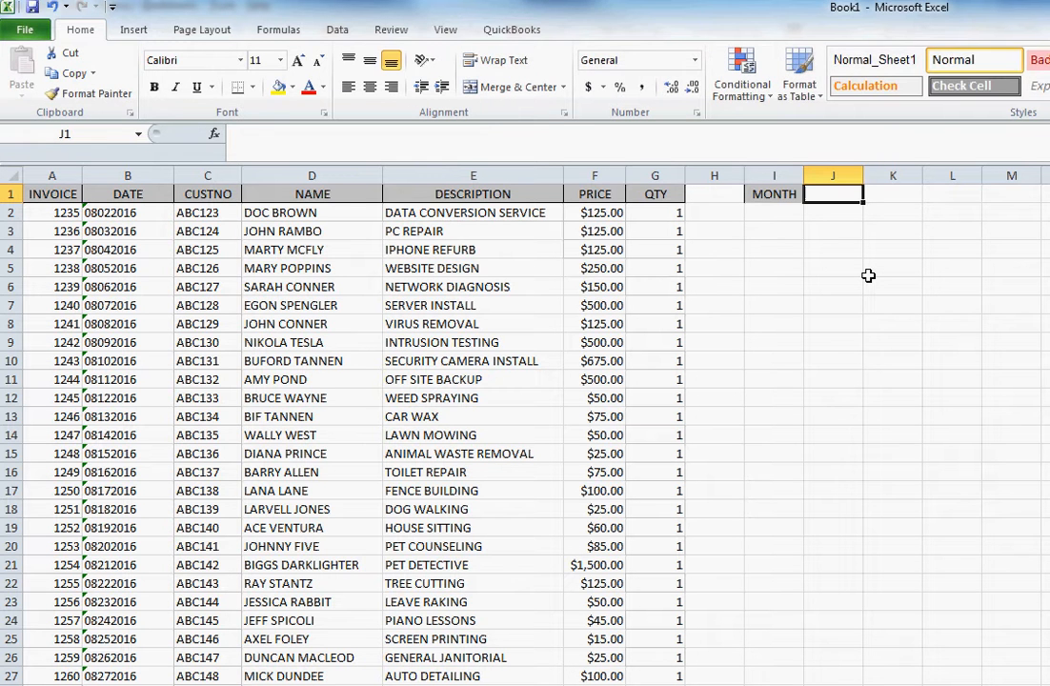
text(DAY)
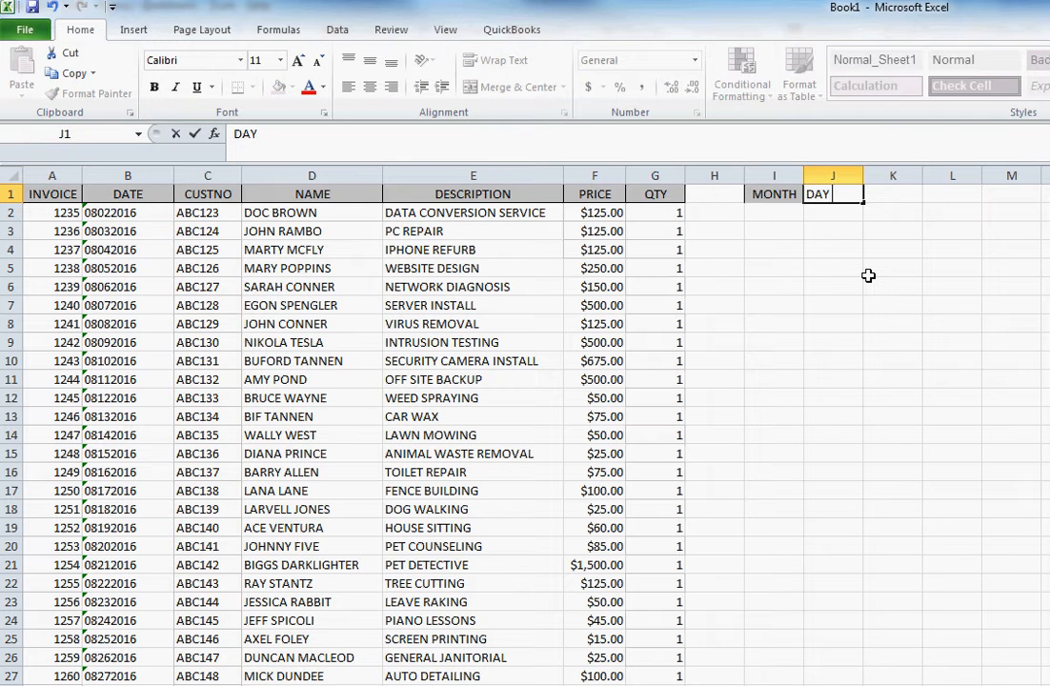
key(Tab)
text(YEAR)
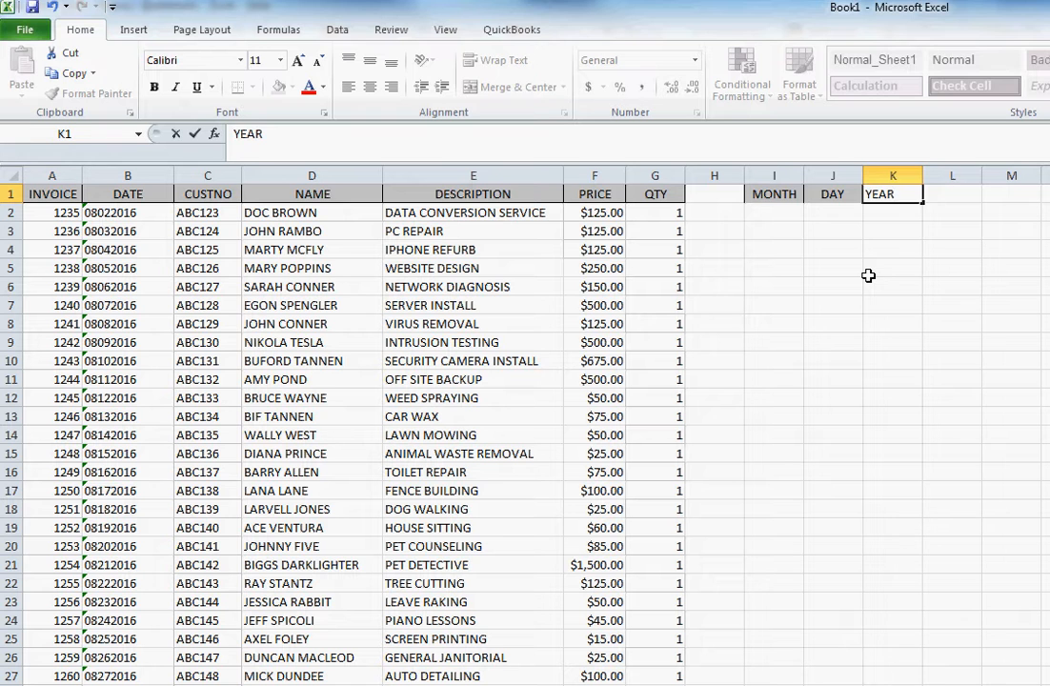
key(Tab)
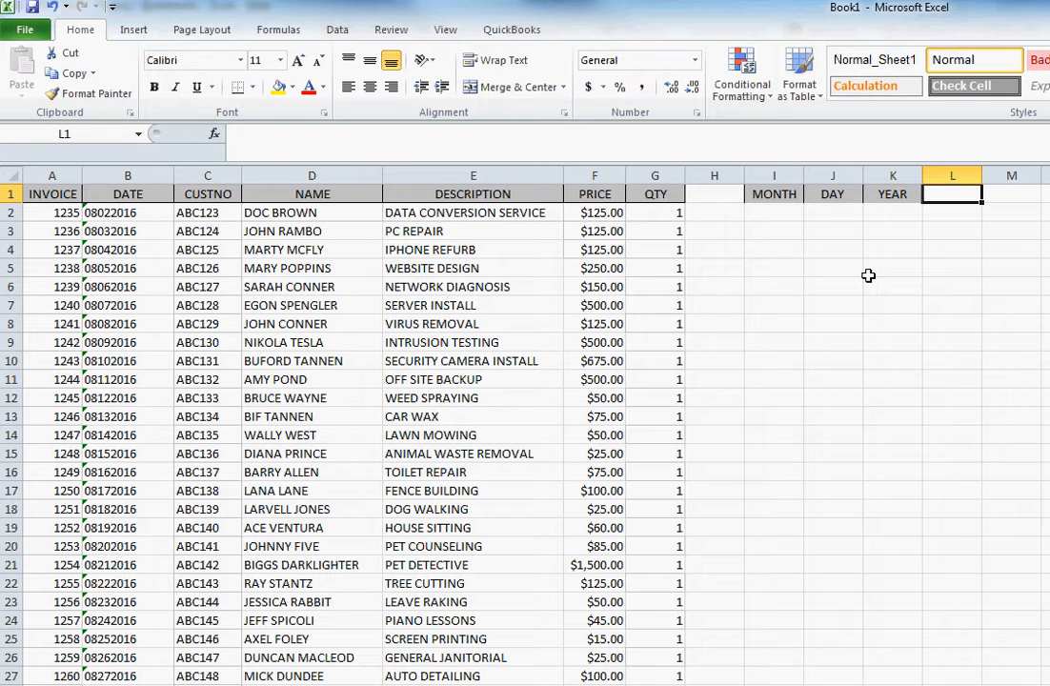
Step: Add the header MONTH-DAY in L1 and fit column L's width to it
text(MON)
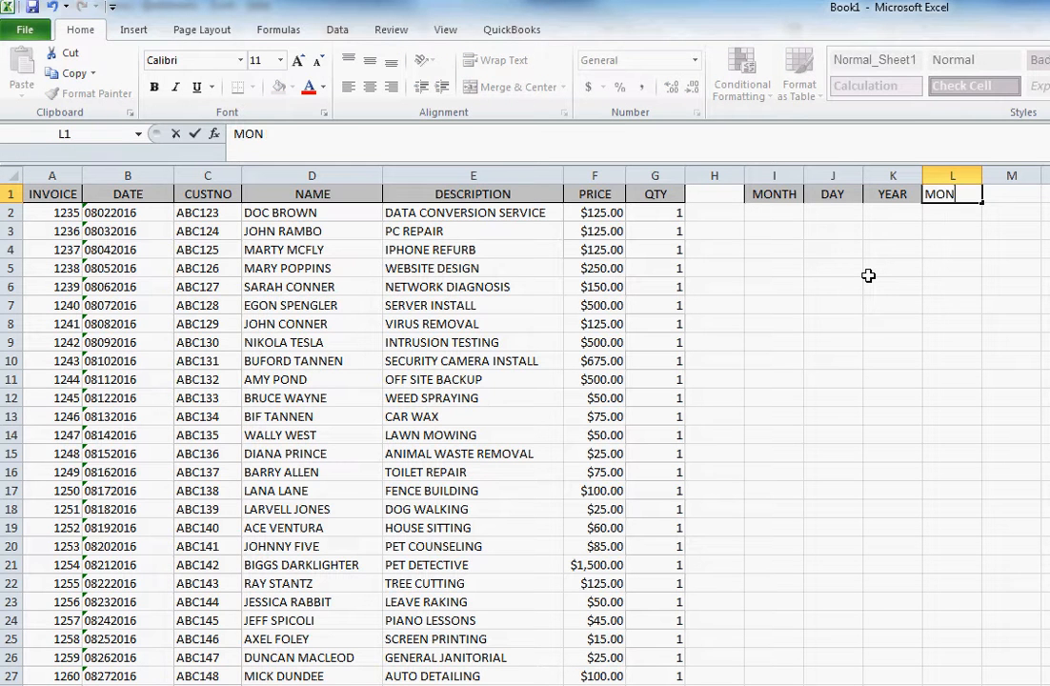
text(TH-DAY)
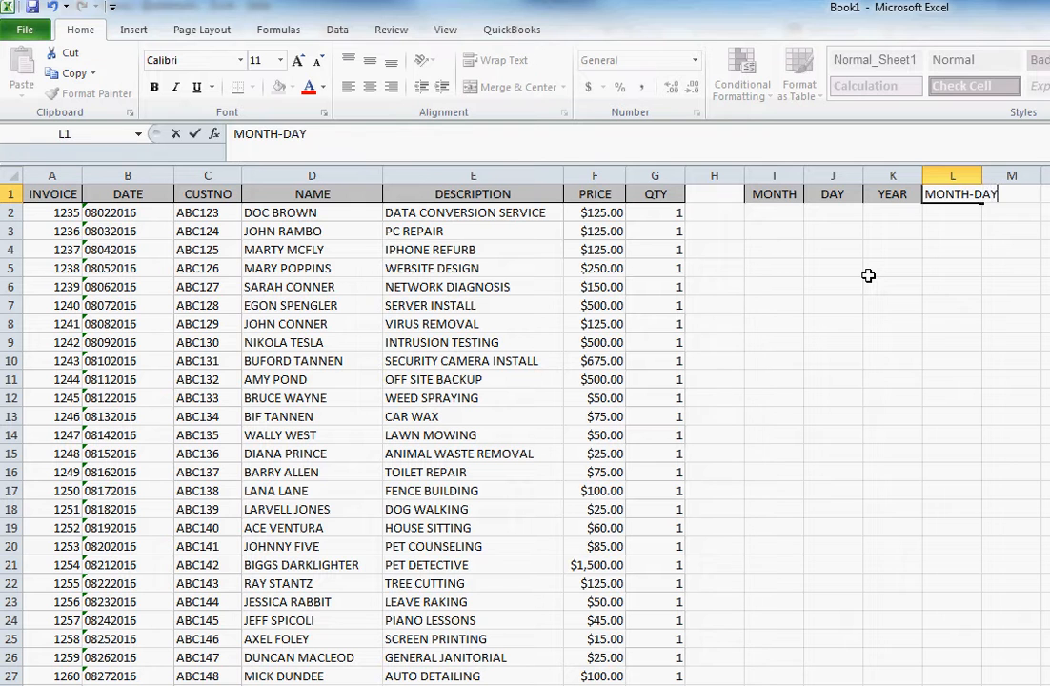
key(Return)
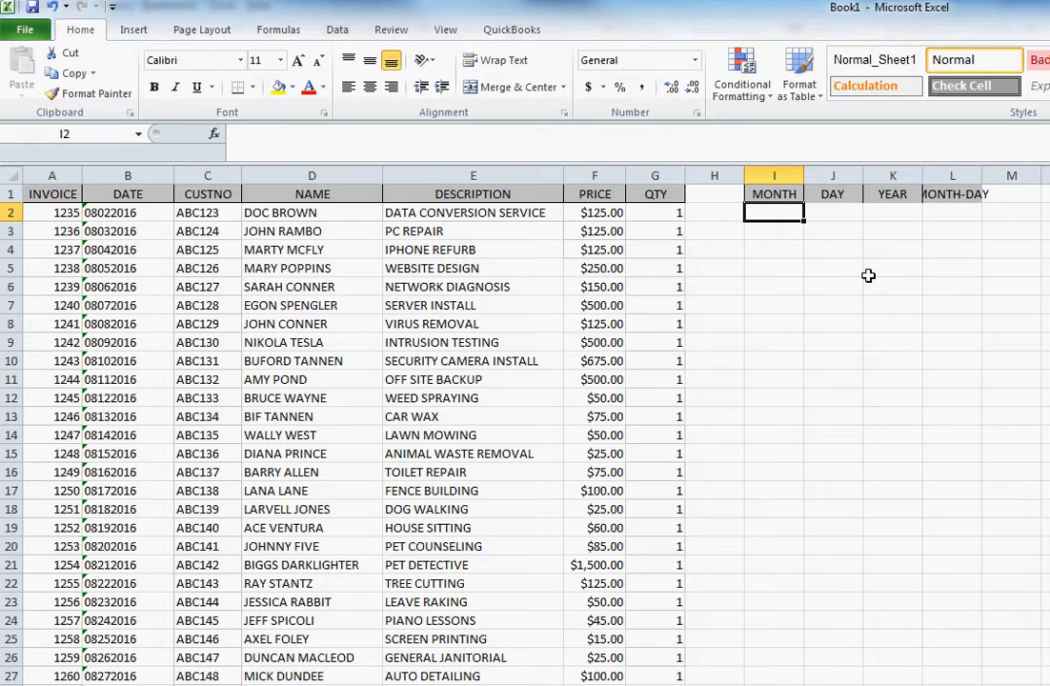
double_click(981, 179)
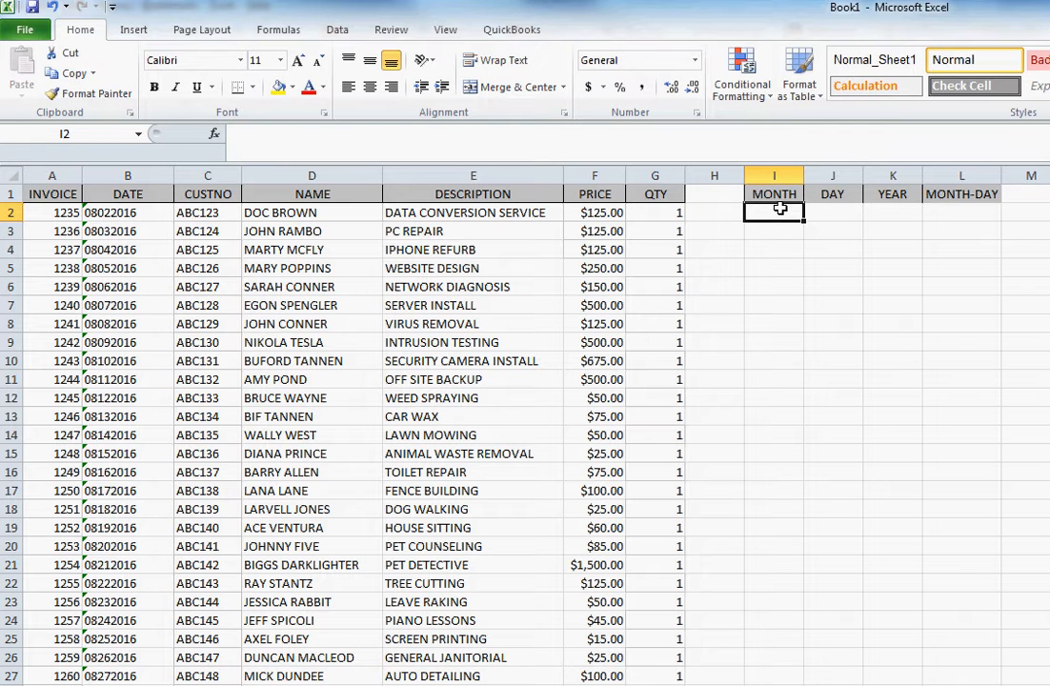
Step: Extract the month from the first date by entering =LEFT(B2,2) in cell I2
text(=)
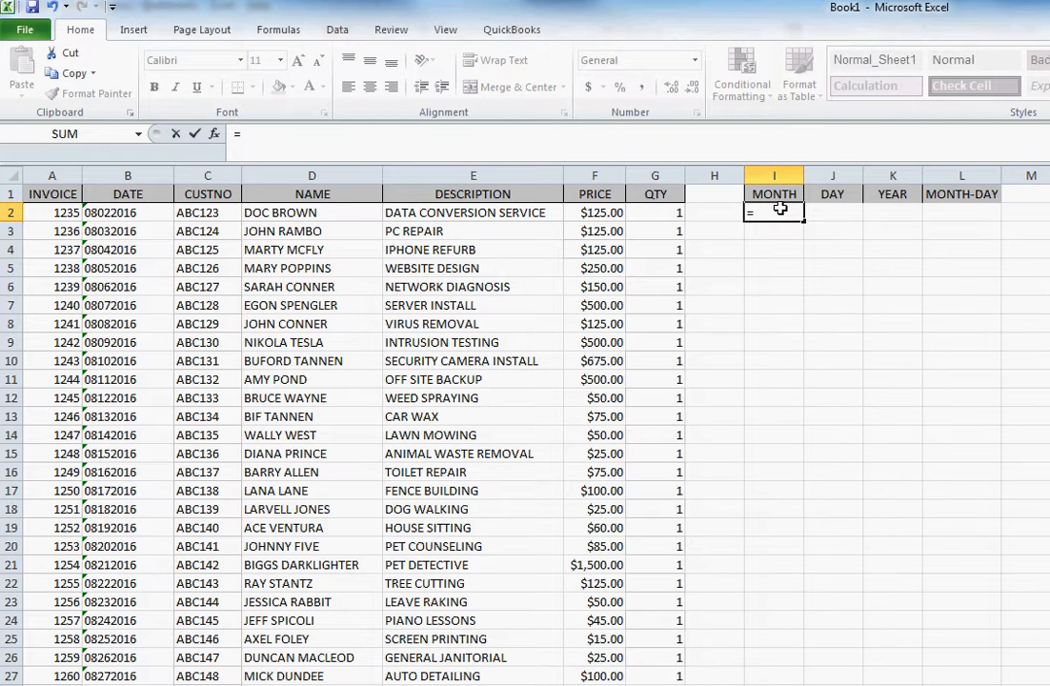
text(LEFT()
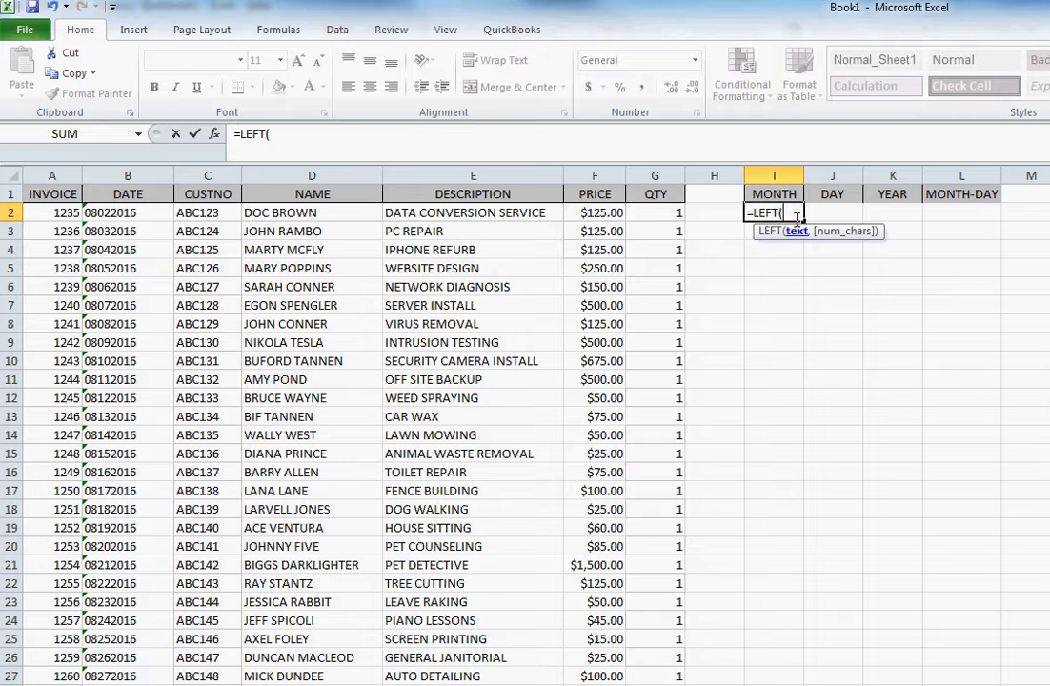
click(152, 214)
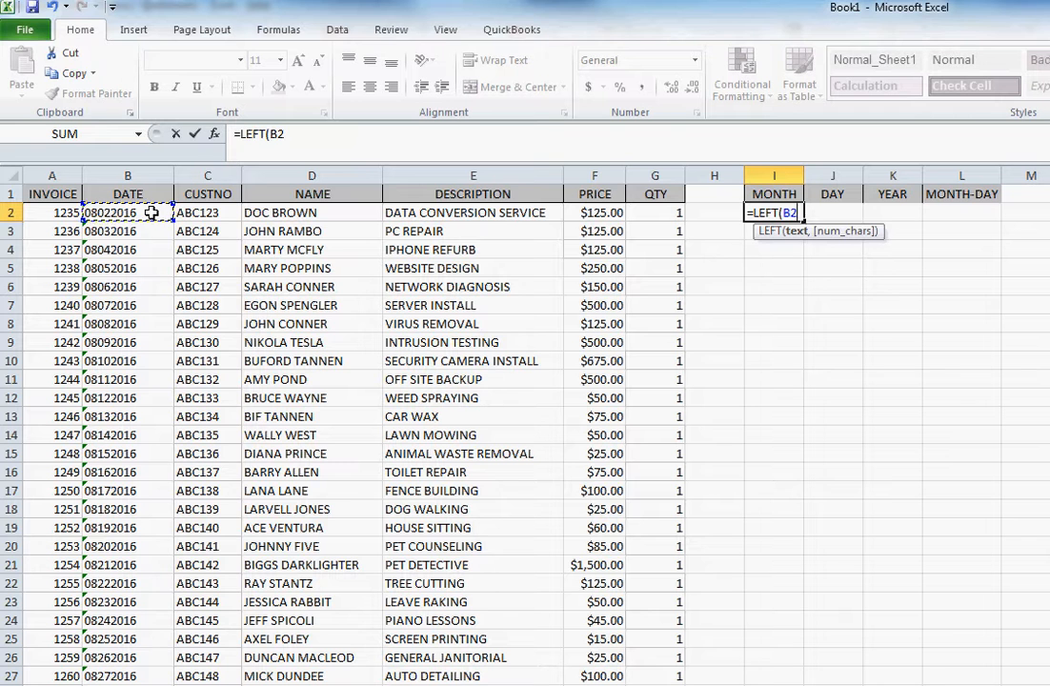
text(,2)
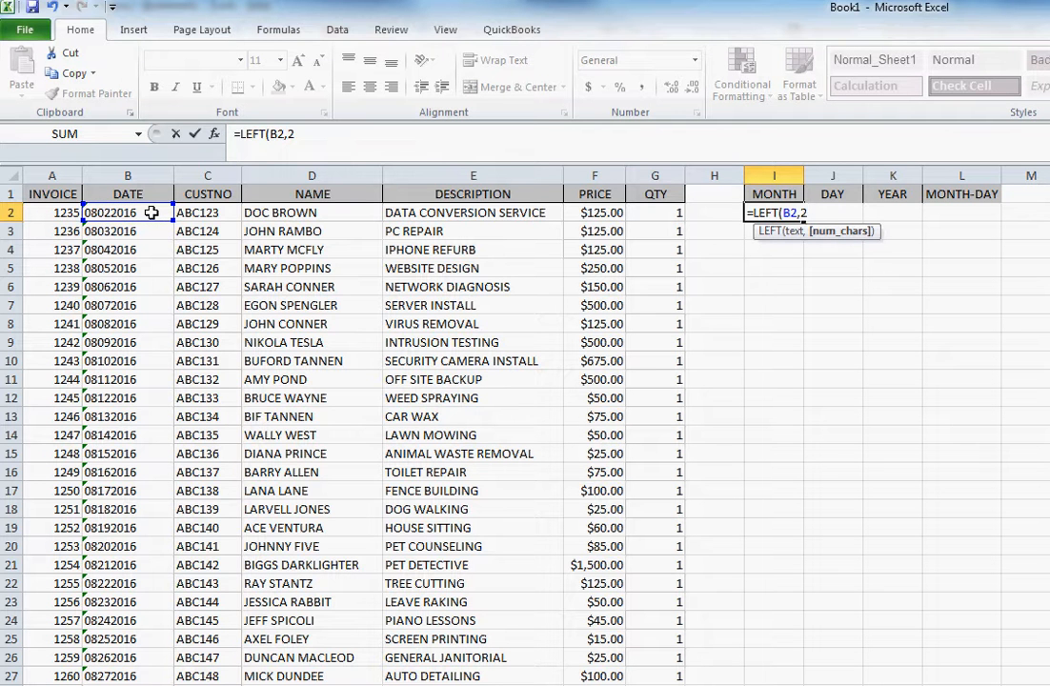
text())
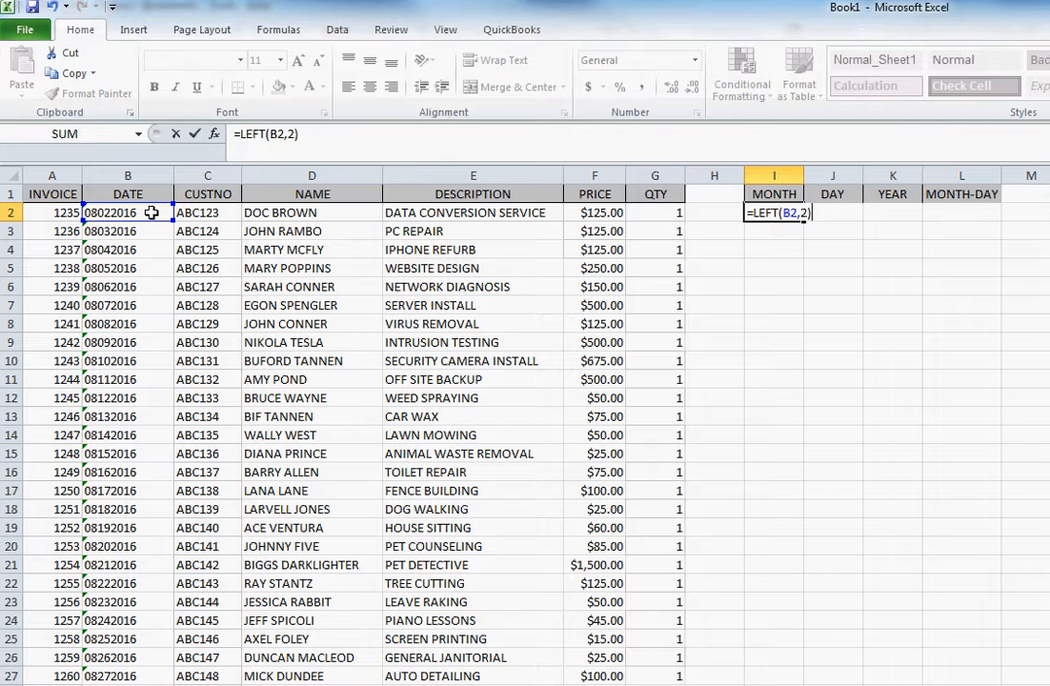
key(Return)
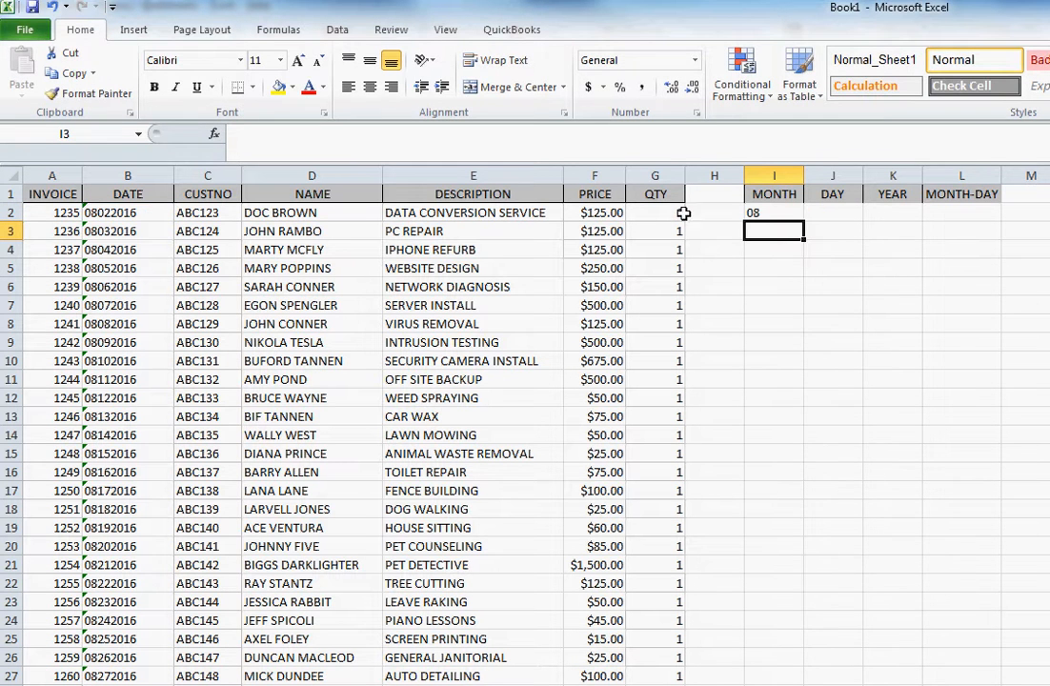
Step: Extract the year from the first date by entering =RIGHT(B2,4) in cell K2
click(902, 211)
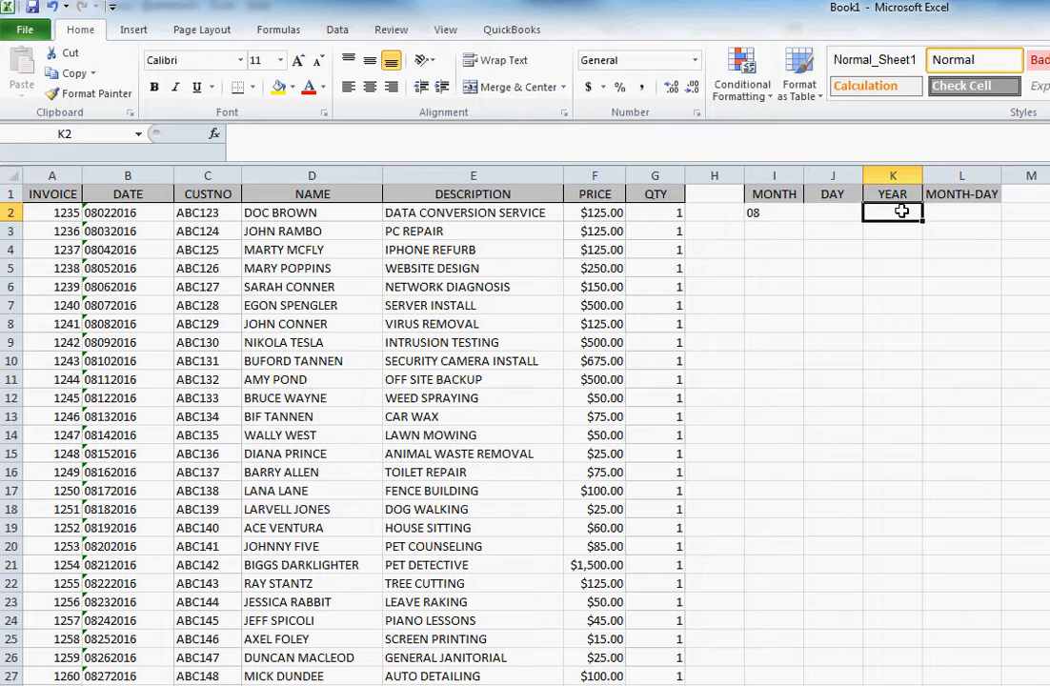
text(=)
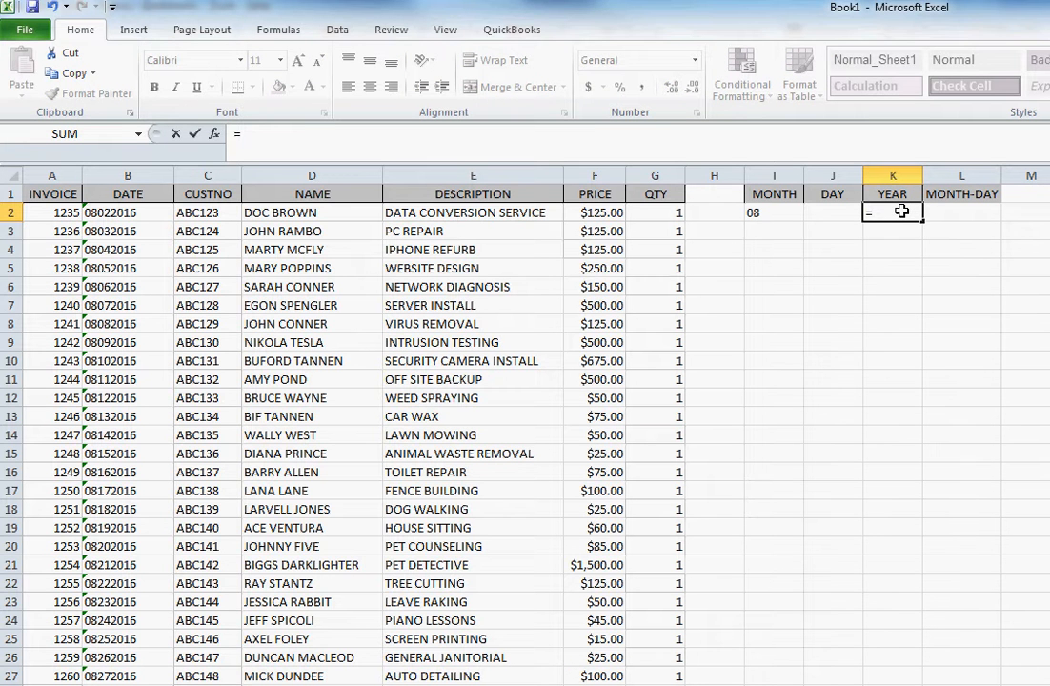
text(RIGHT()
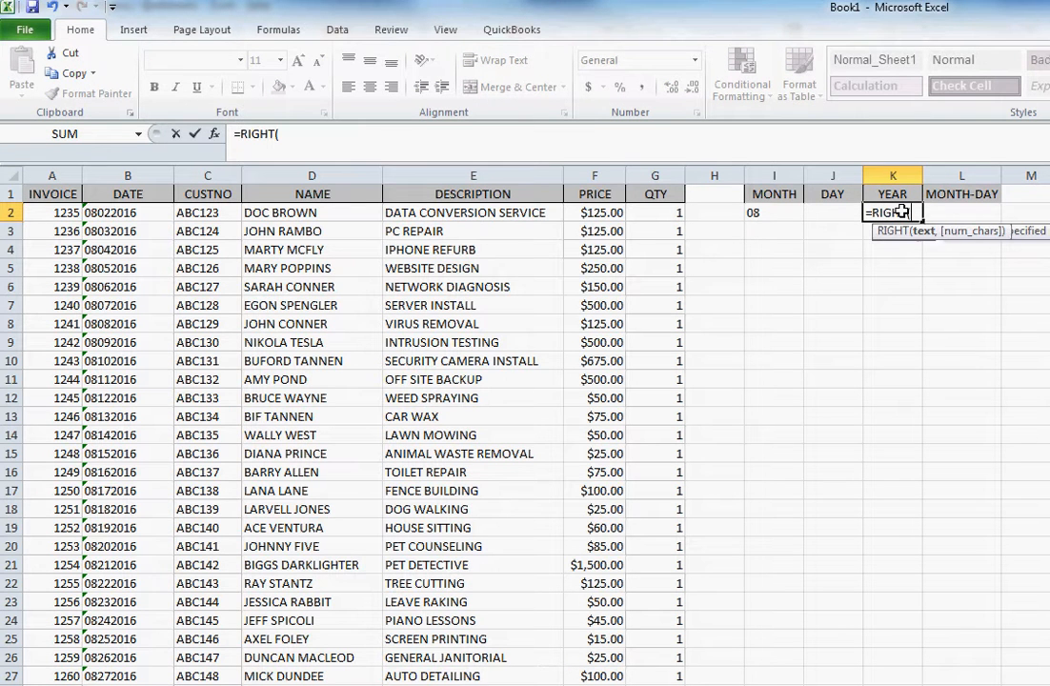
click(139, 210)
text(,4))
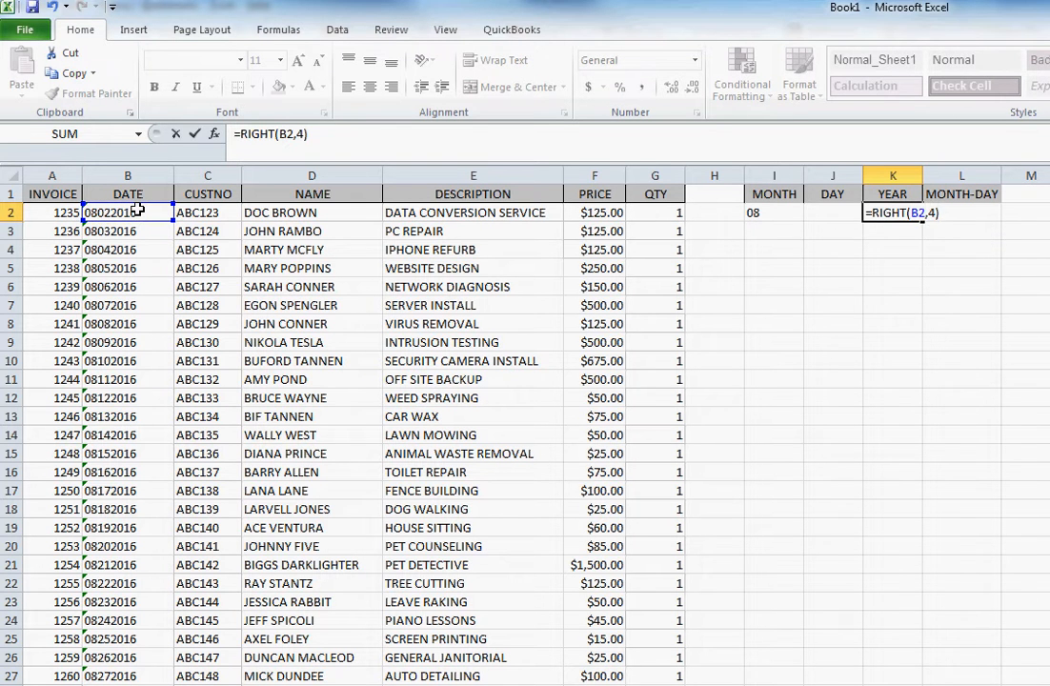
key(Return)
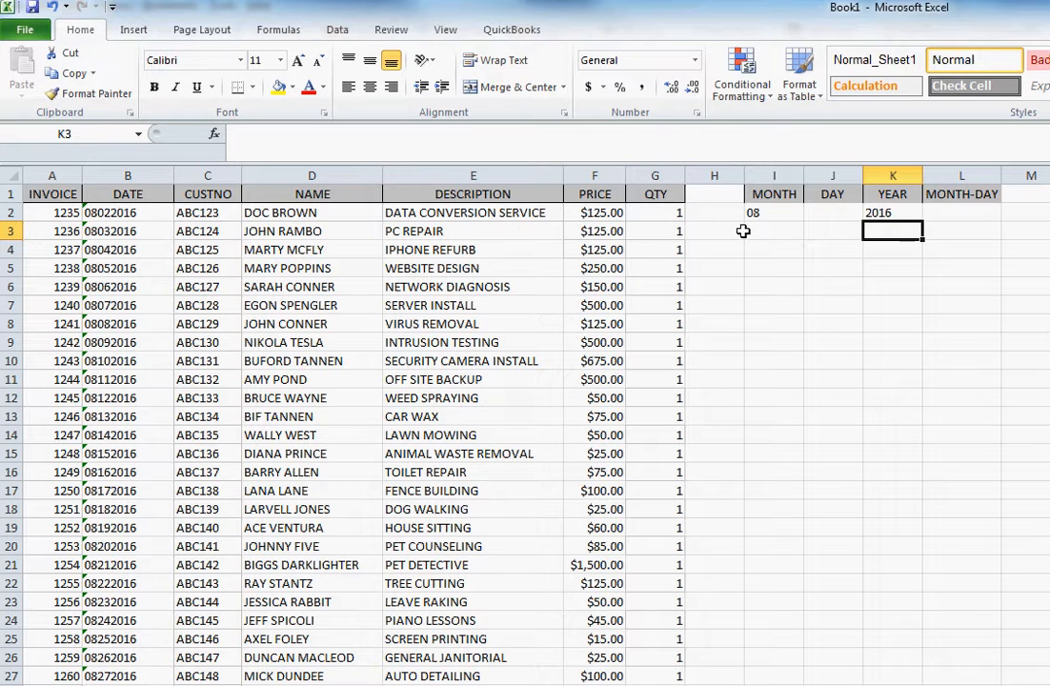
Step: Extract the day and year together from the first date by entering =RIGHT(B2,6) in cell L2
click(938, 208)
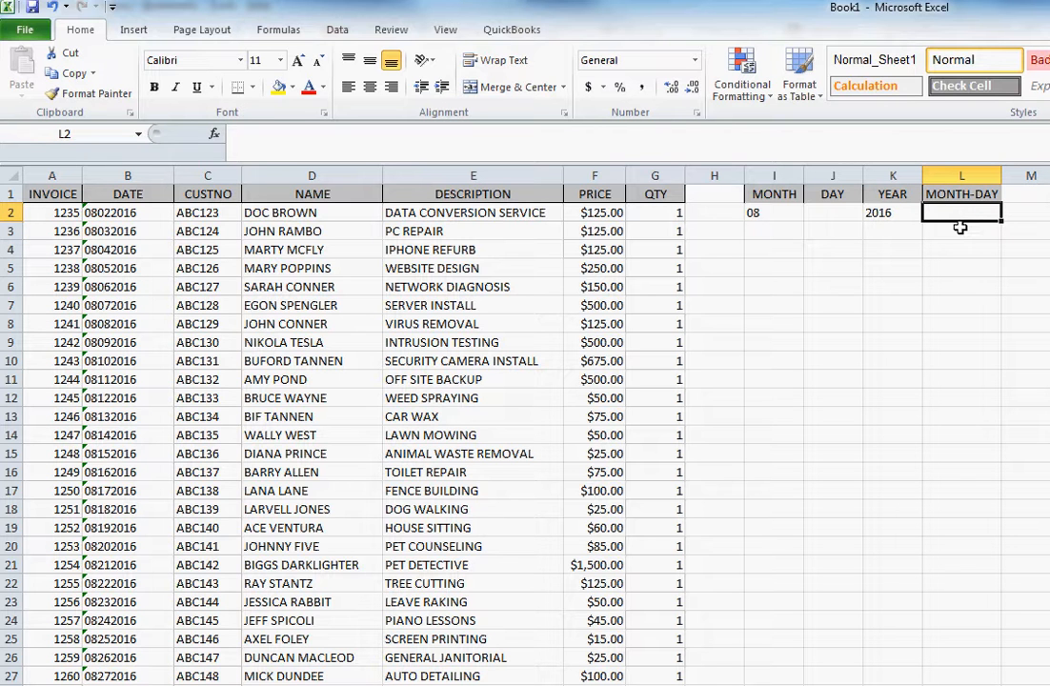
text(=)
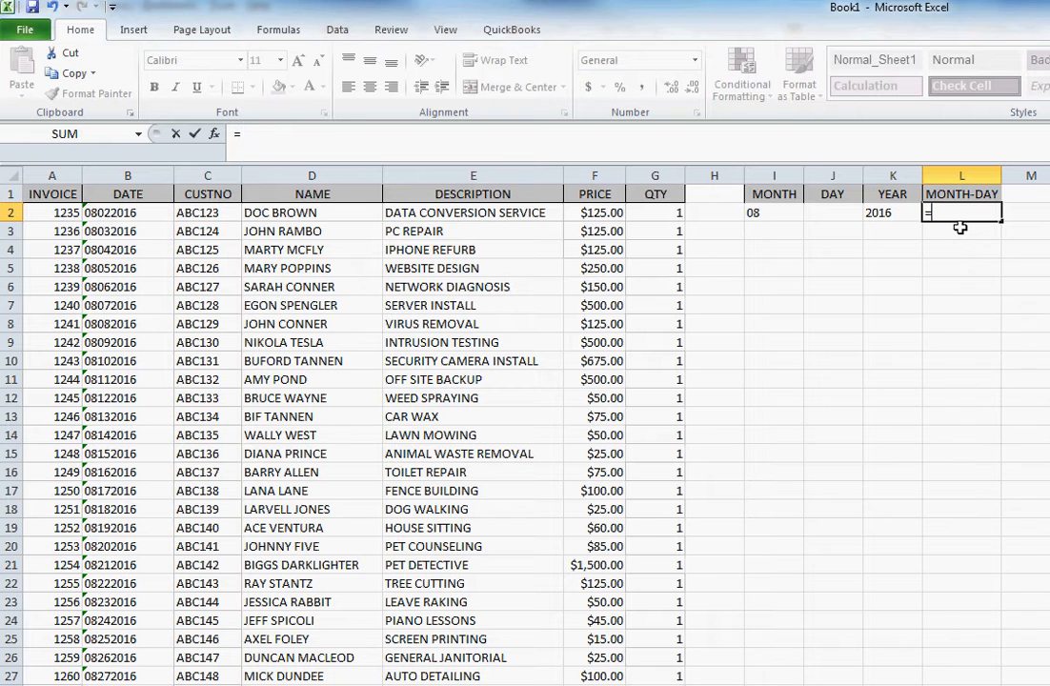
text(RIGHT()
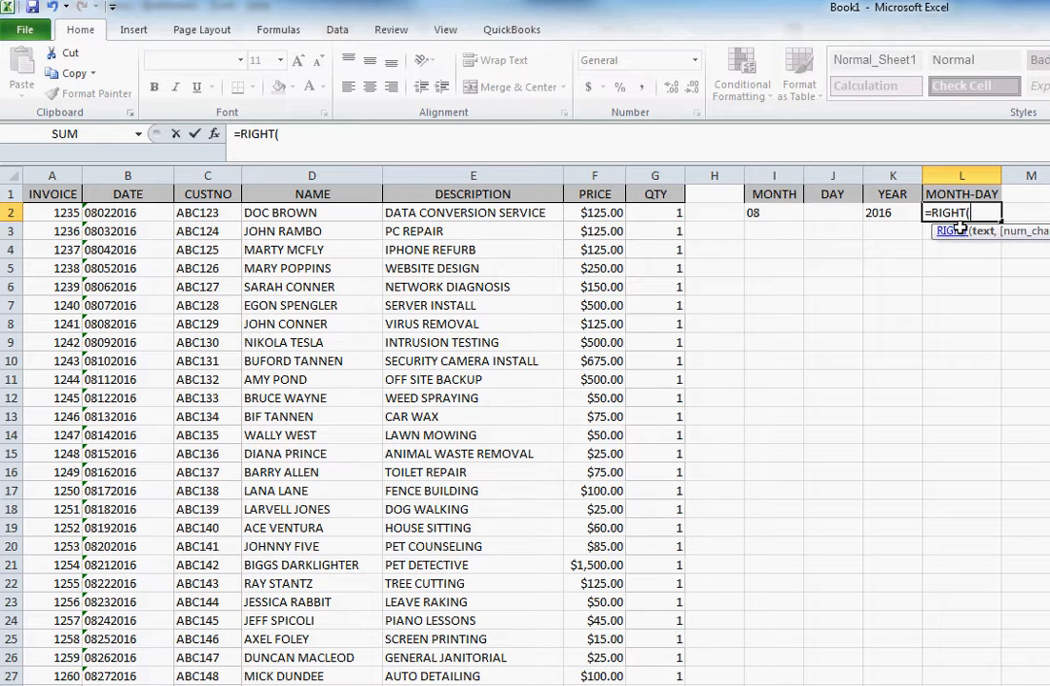
click(141, 212)
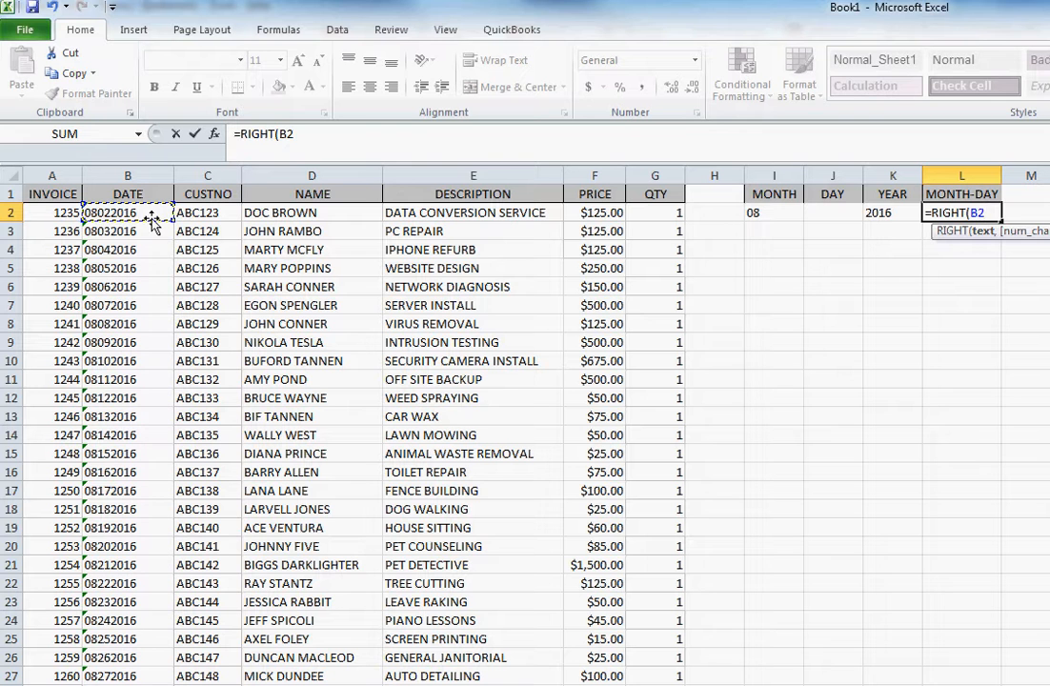
text(,6)
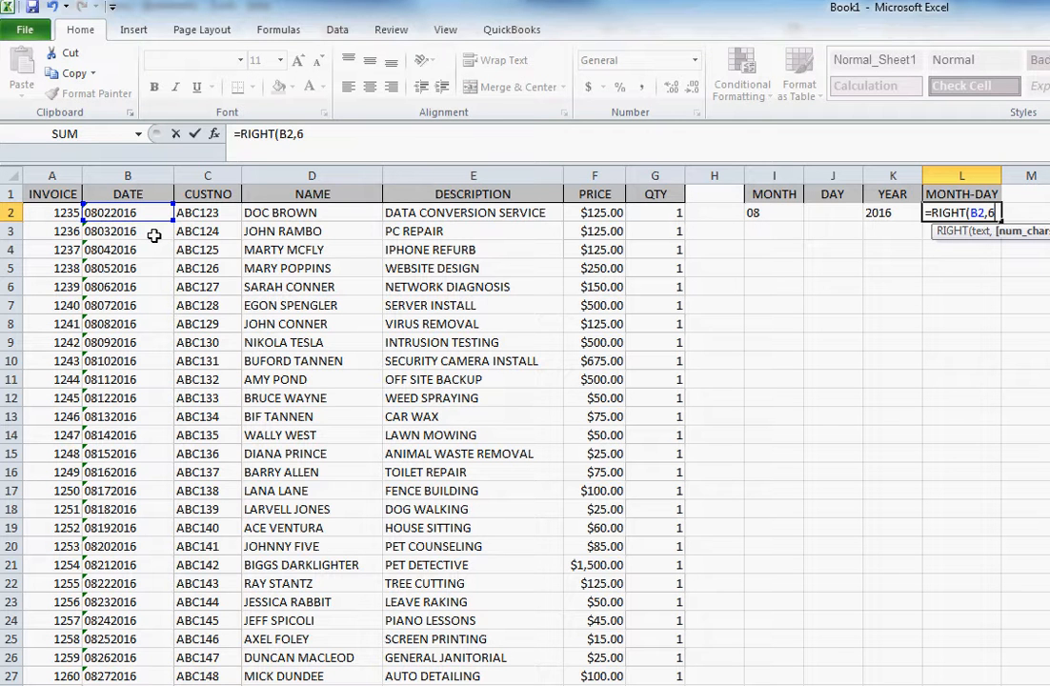
text())
key(Return)
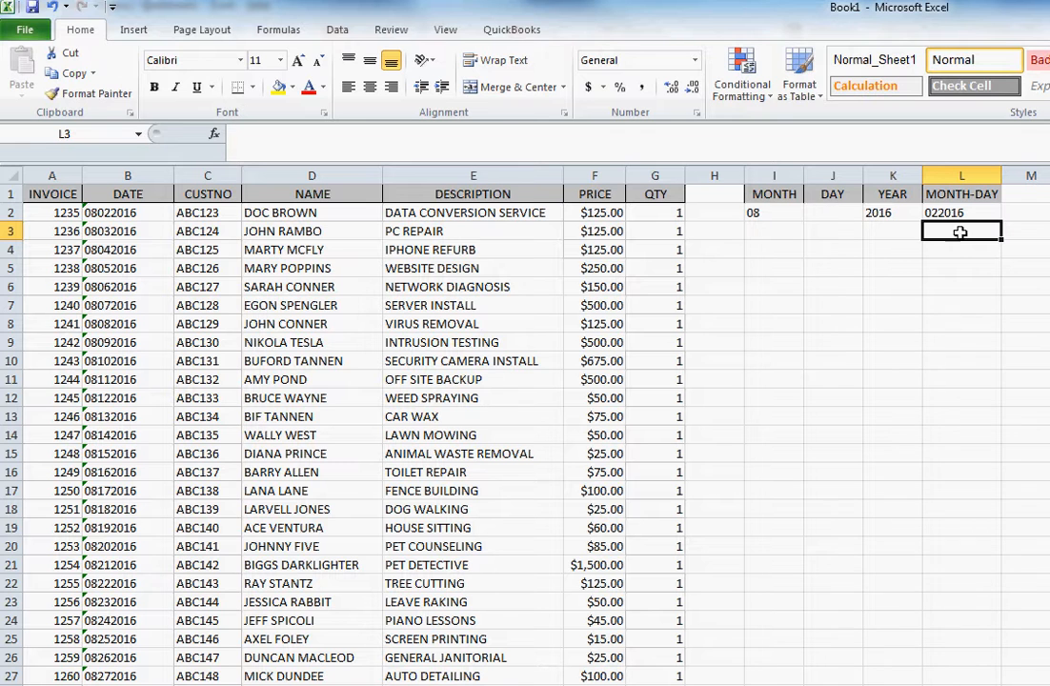
Step: Extract the day for the first record by entering =LEFT(L2,2) in cell J2
click(838, 213)
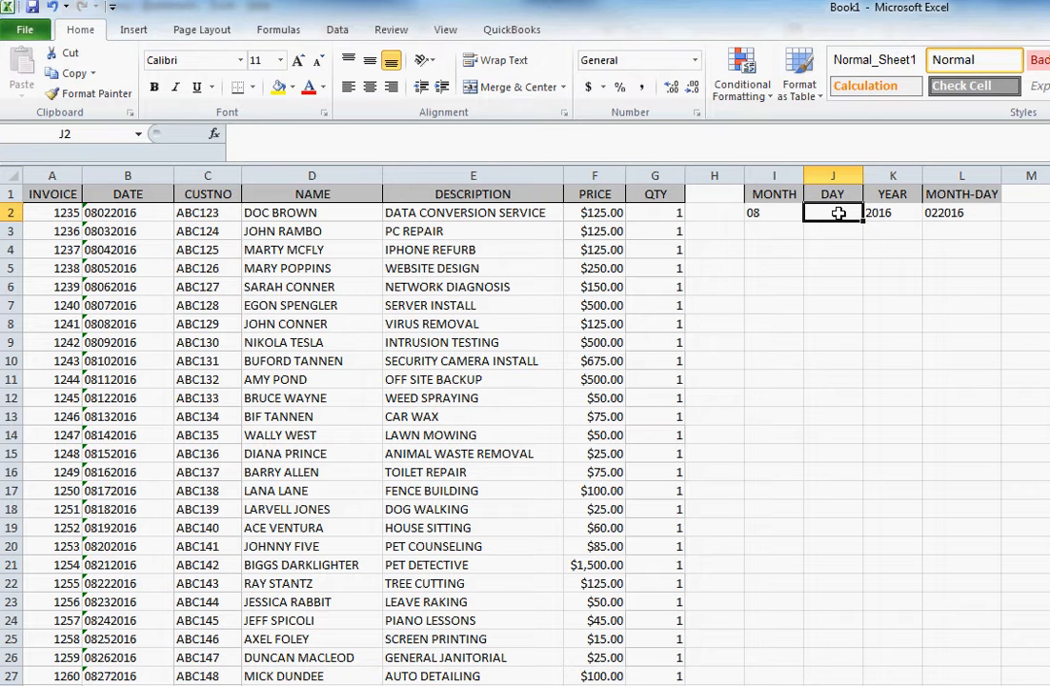
text(=LEFT()
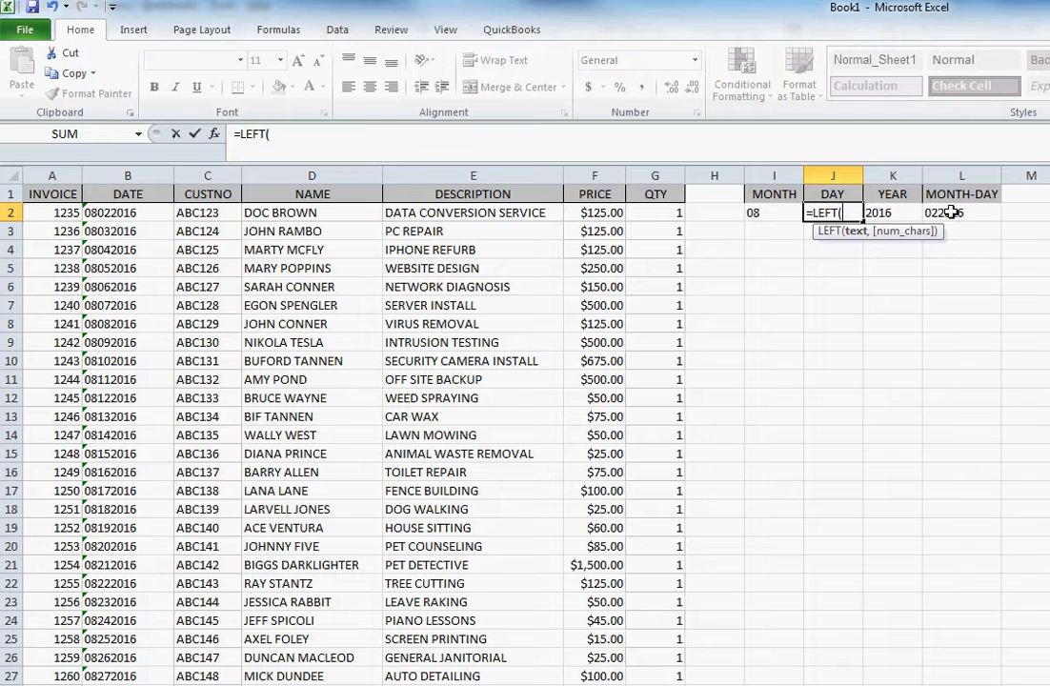
click(952, 214)
text(,2))
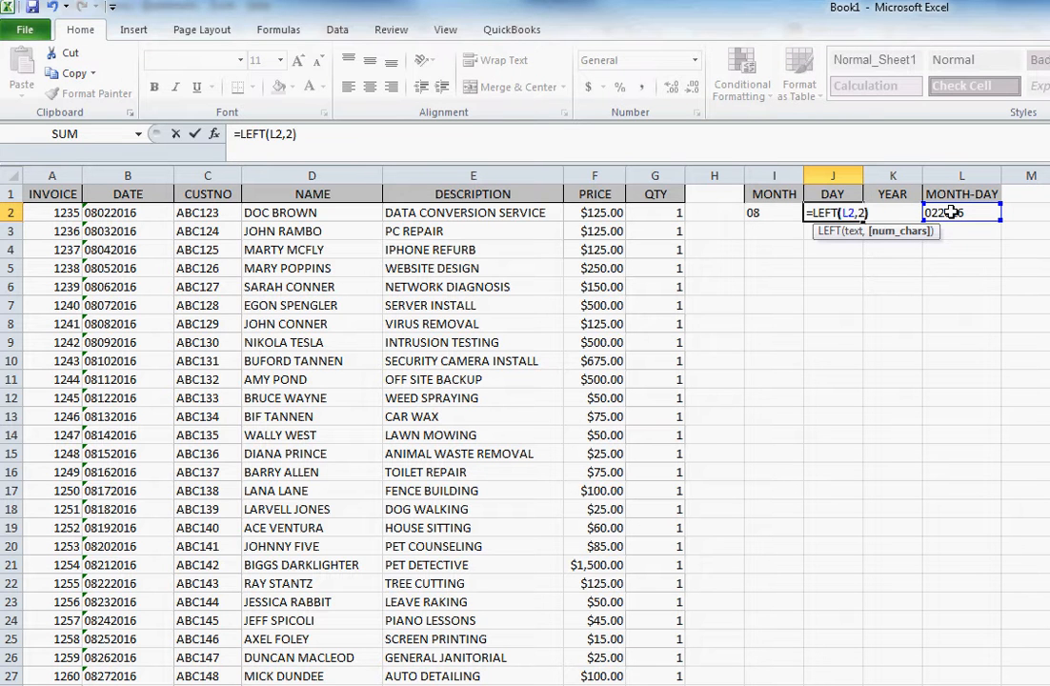
key(Return)
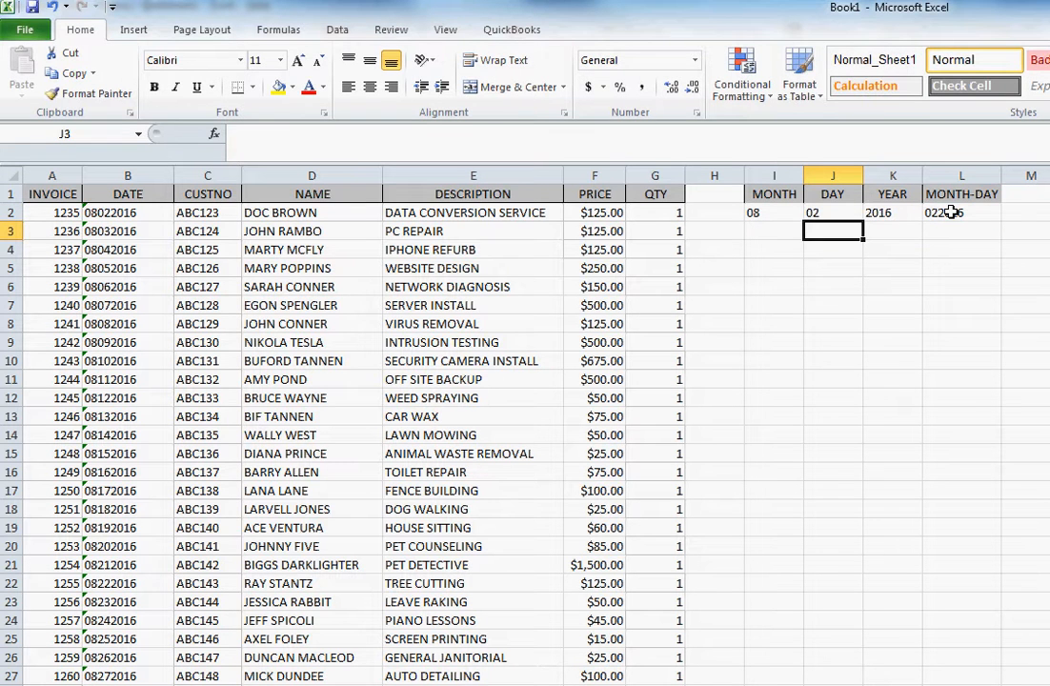
click(783, 213)
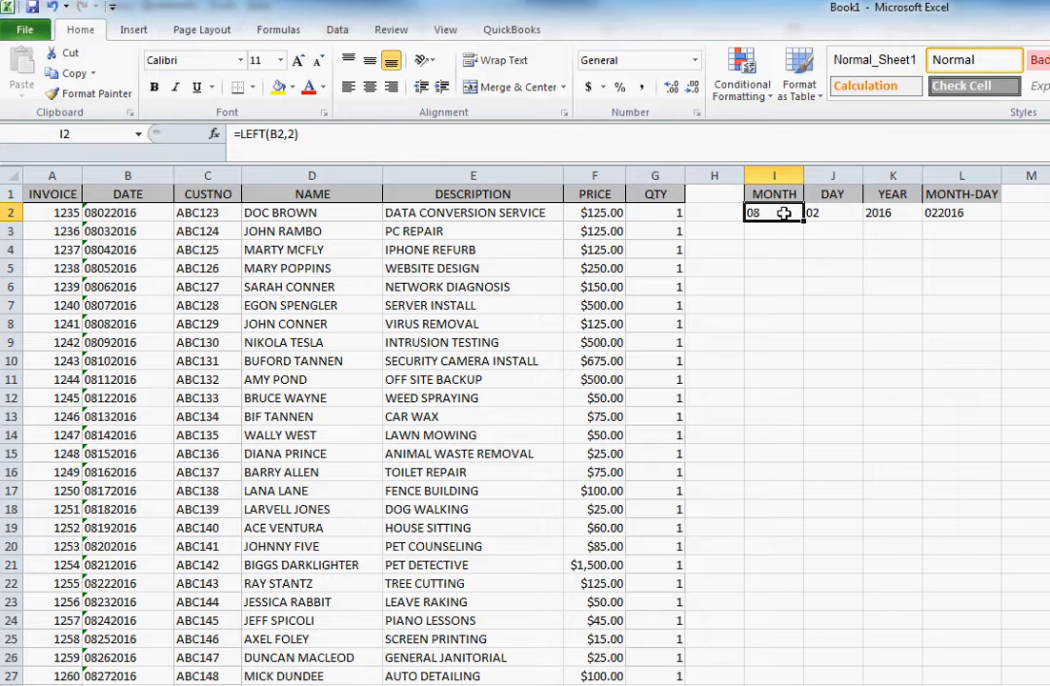
drag(784, 213, 951, 218)
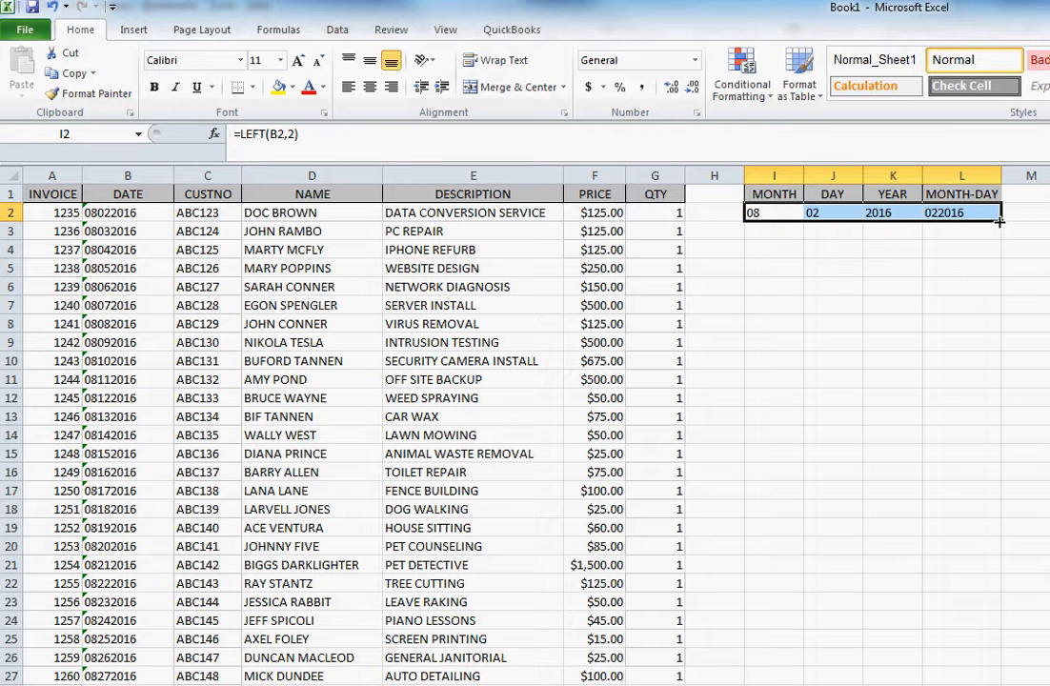
mouse_move(1000, 222)
mouse_down()
mouse_move(985, 410)
mouse_move(996, 222)
mouse_up()
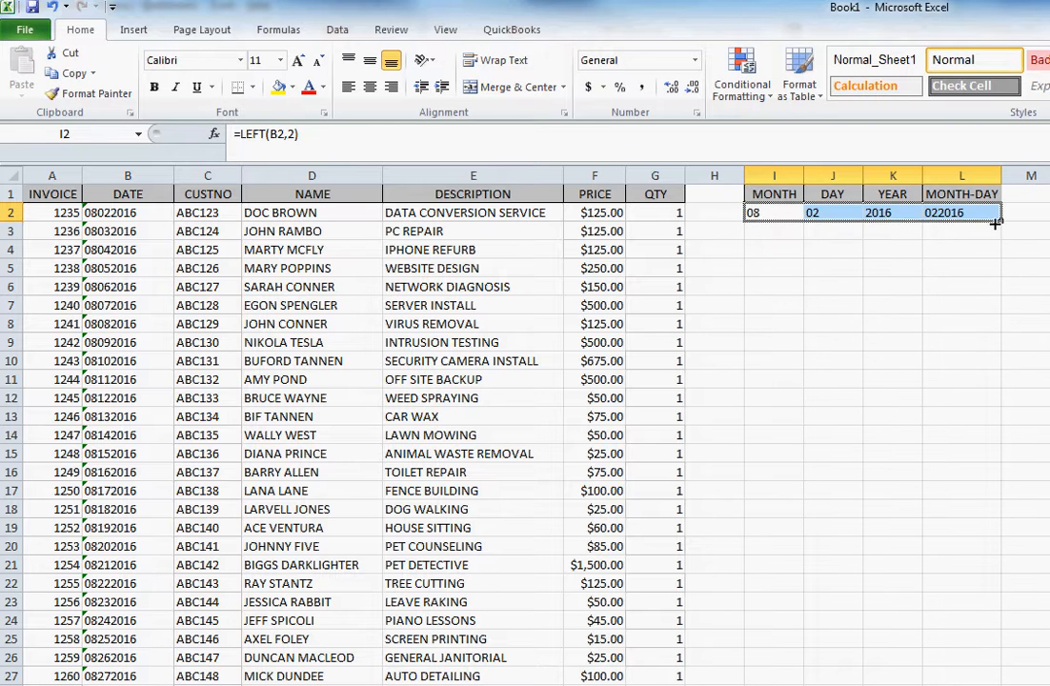
click(832, 305)
Step: Fill the formulas in I2:L2 down through row 27
click(760, 211)
drag(760, 212, 951, 211)
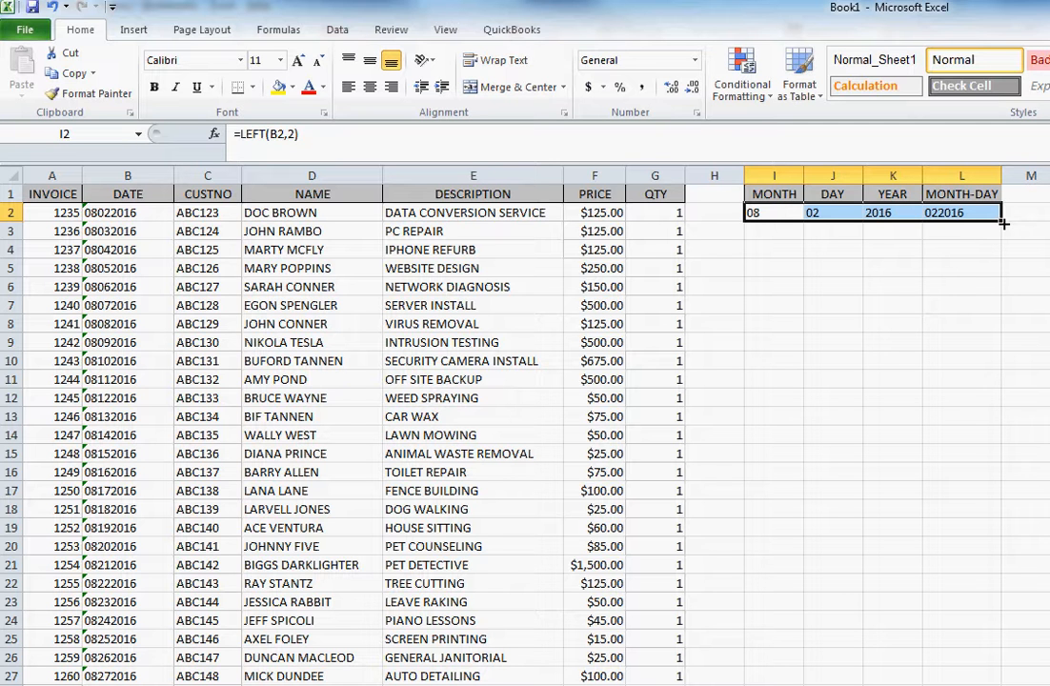
drag(1003, 224, 990, 678)
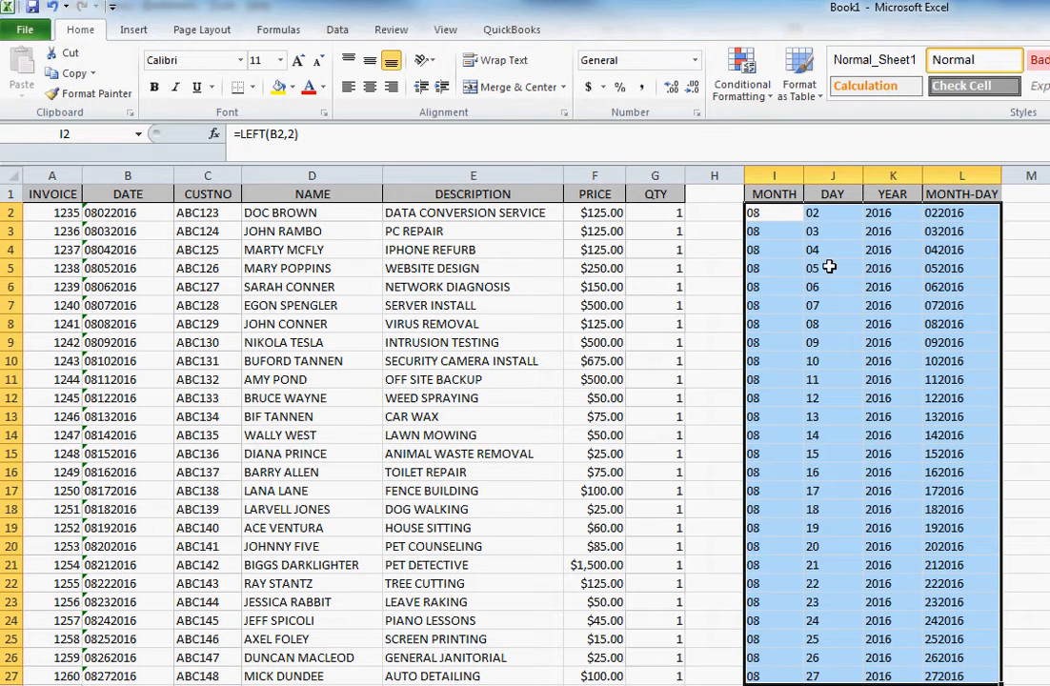
Step: Inspect the LEFT formulas in cells I2 and I3 to compare their cell references
click(778, 235)
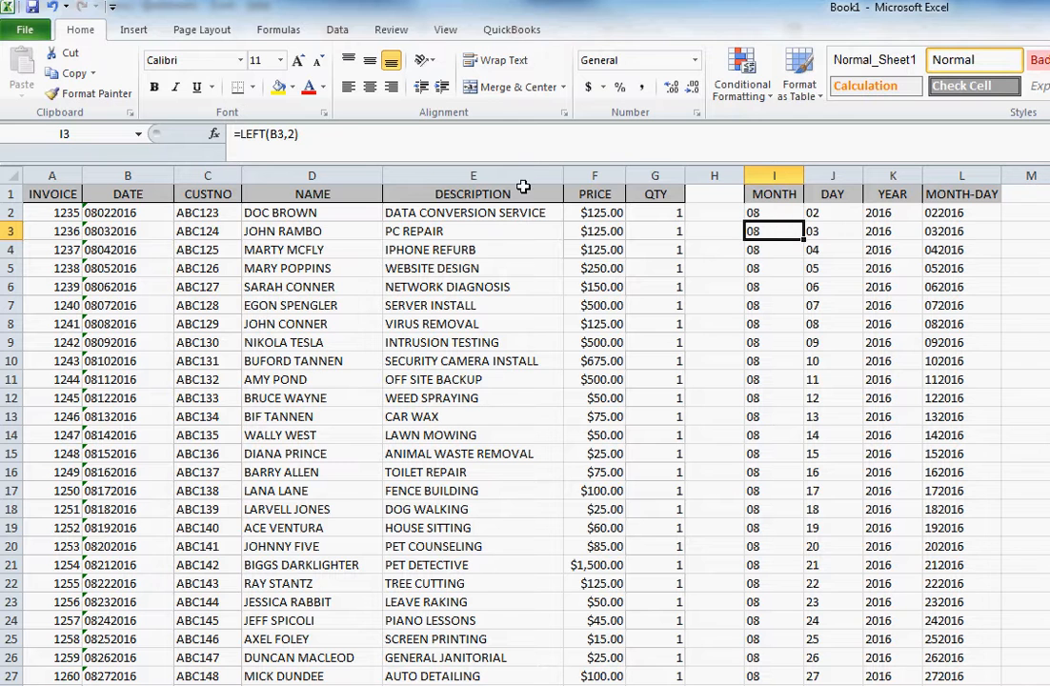
double_click(783, 212)
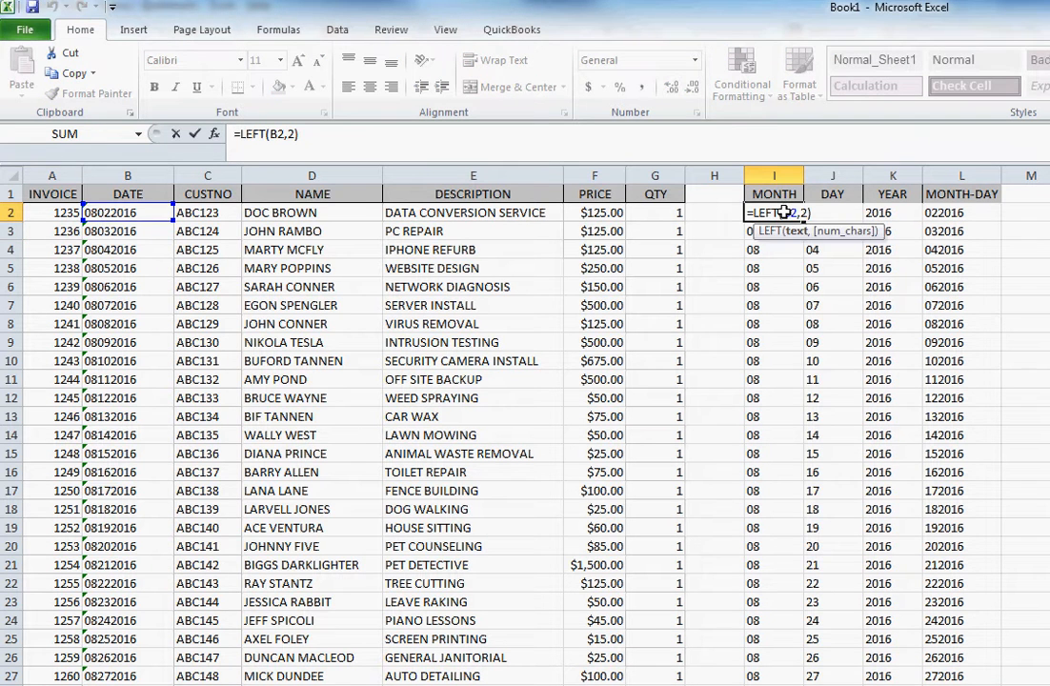
key(Return)
key(Up)
key(Up)
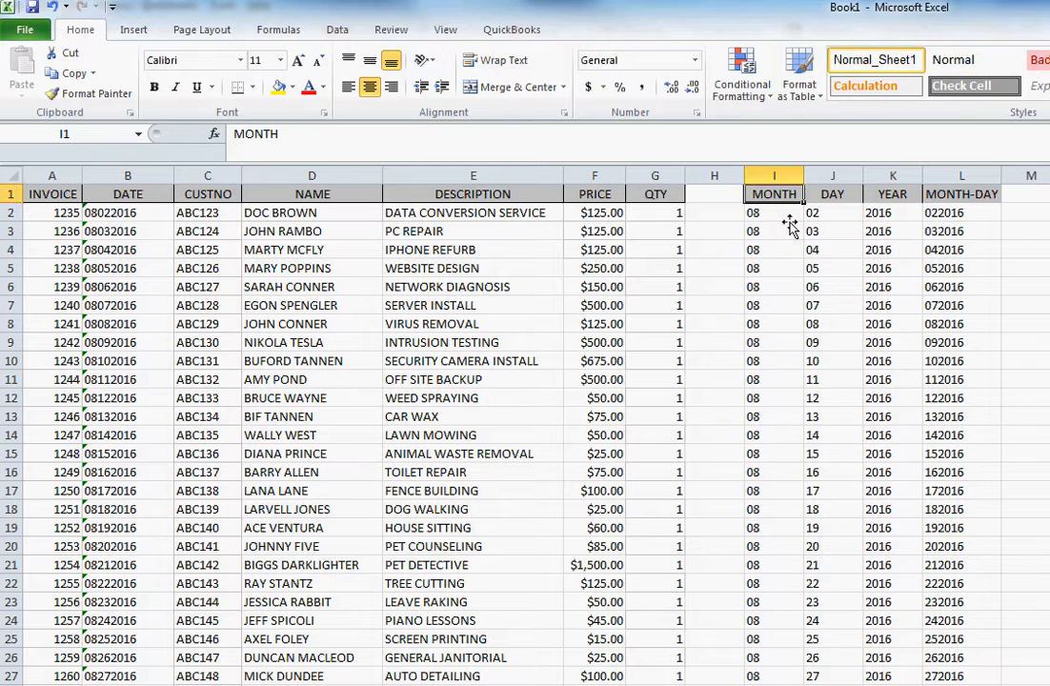
double_click(779, 232)
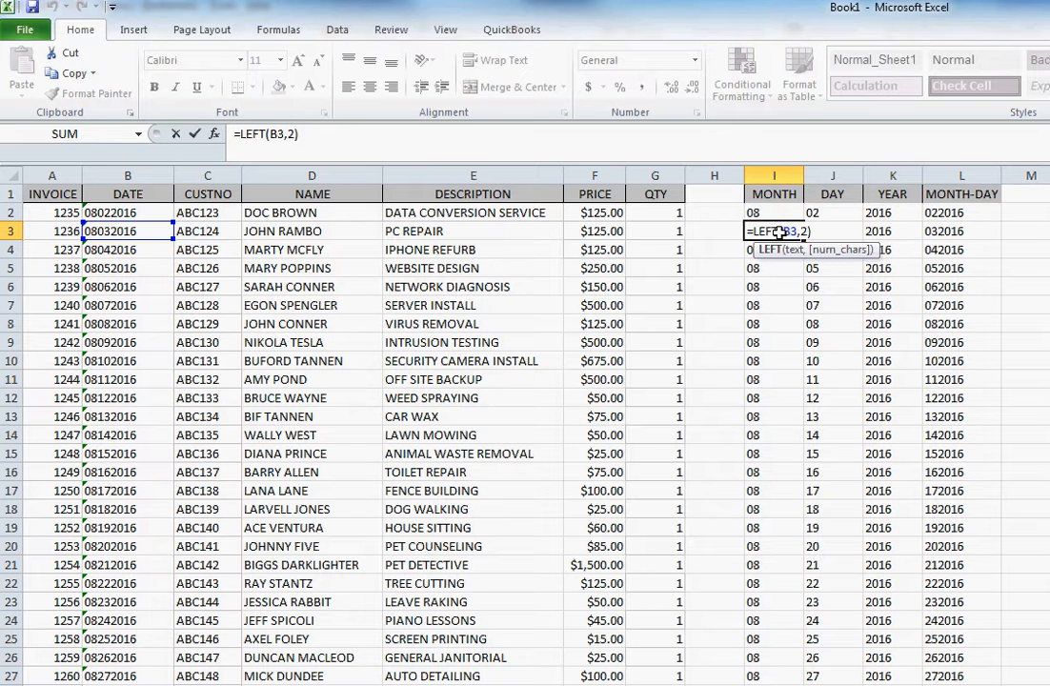
key(Return)
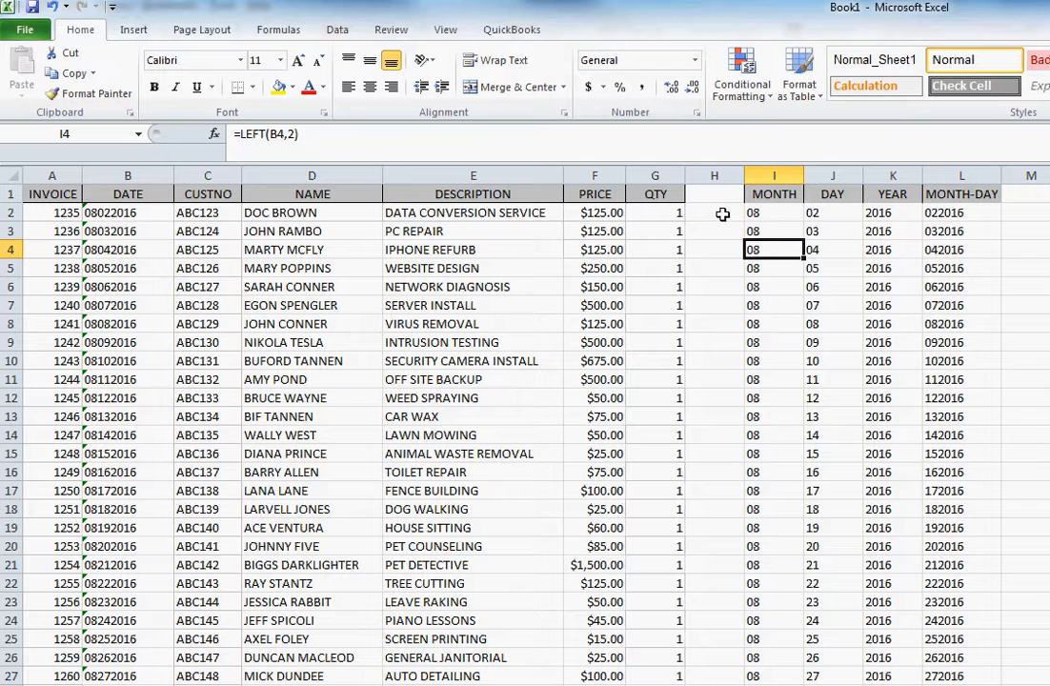
Step: Replace the MONTH, DAY and YEAR formulas in I2:K27 with their values by copying and pasting them in place as values
click(774, 211)
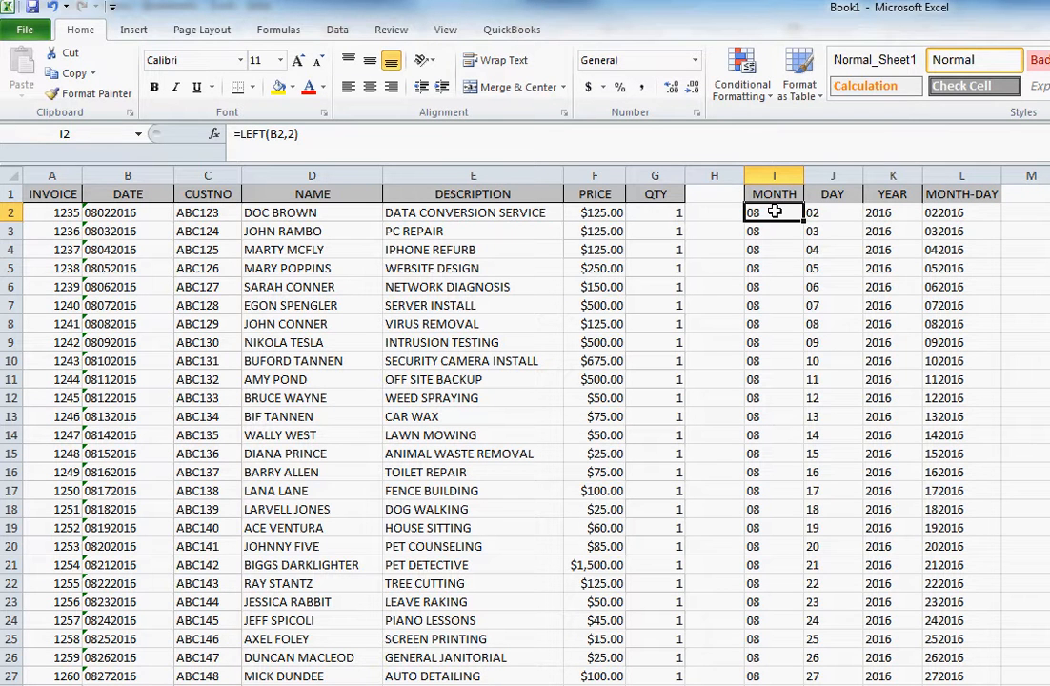
drag(774, 212, 870, 681)
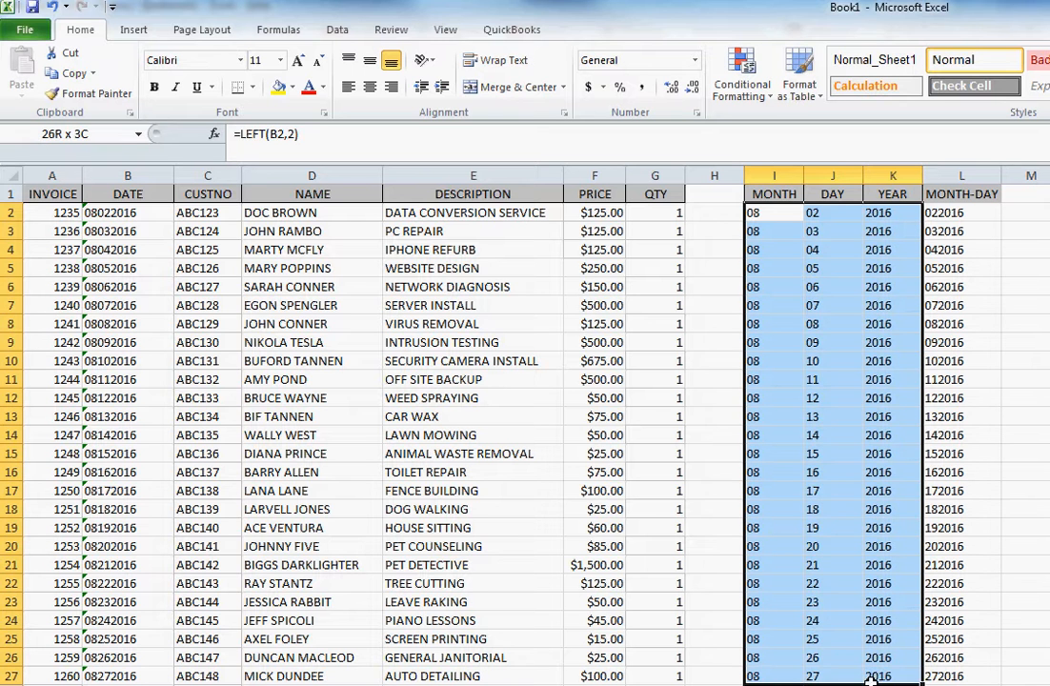
right_click(834, 378)
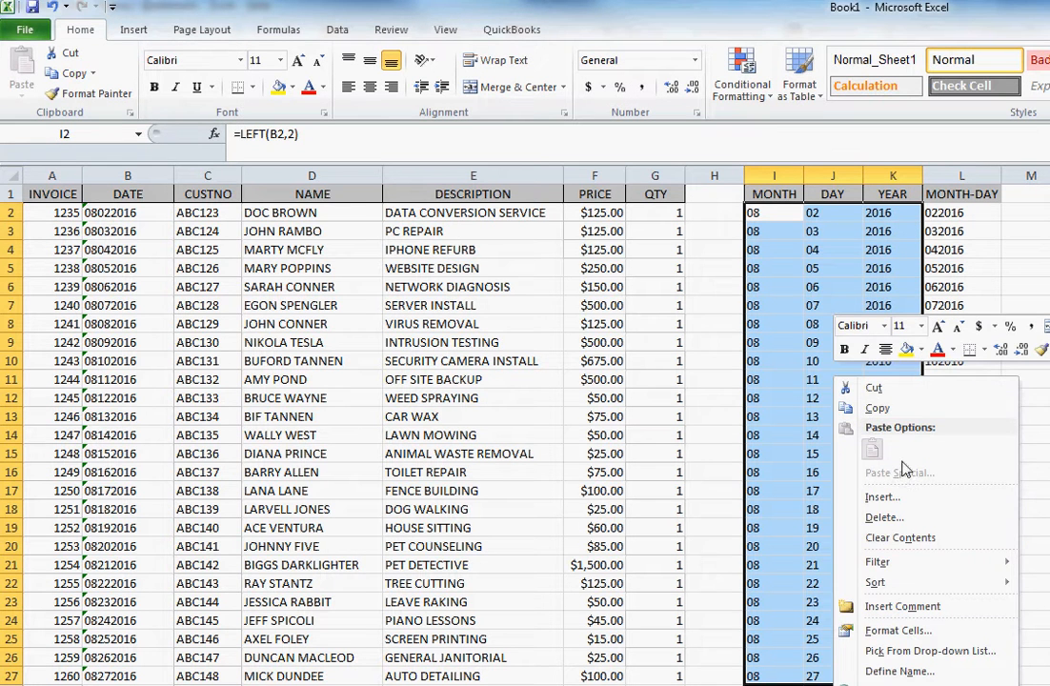
click(878, 407)
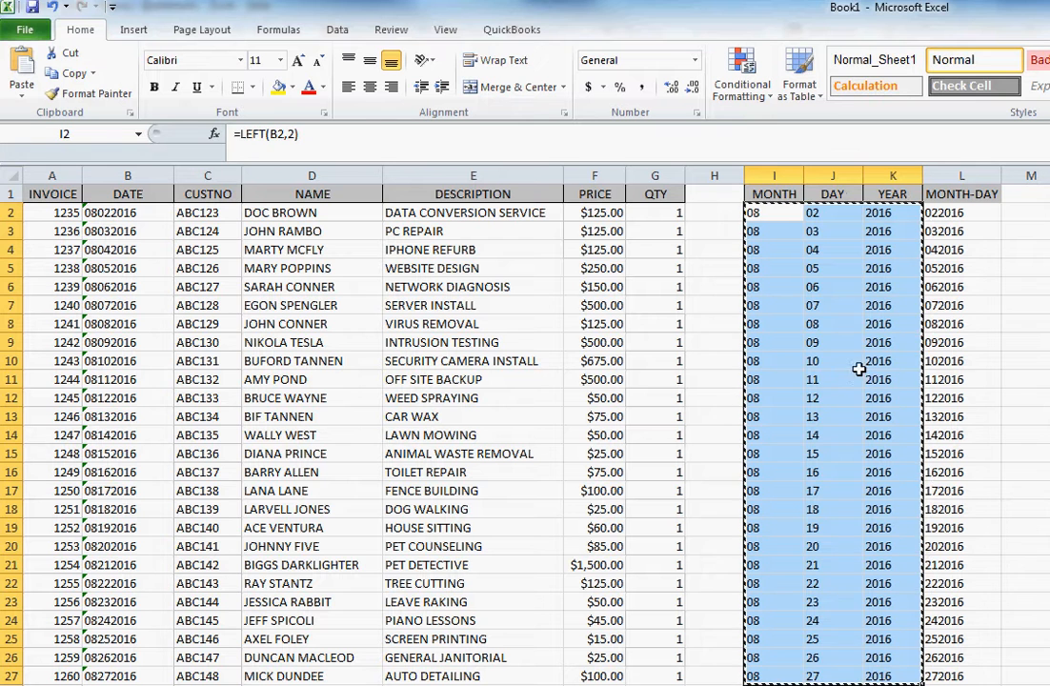
right_click(802, 329)
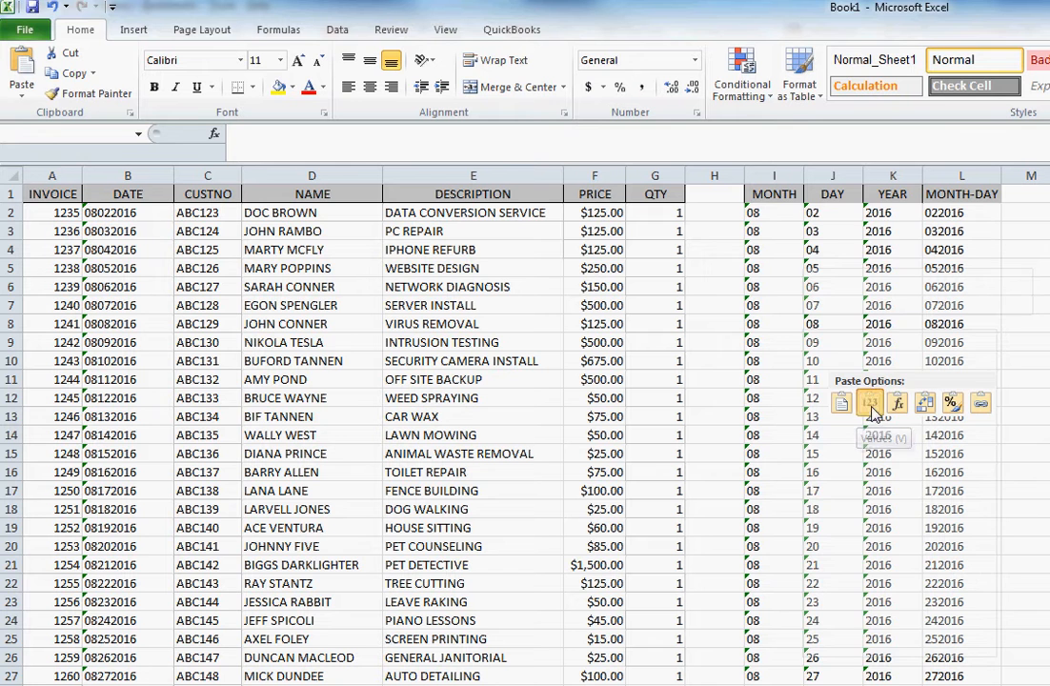
click(871, 404)
click(774, 216)
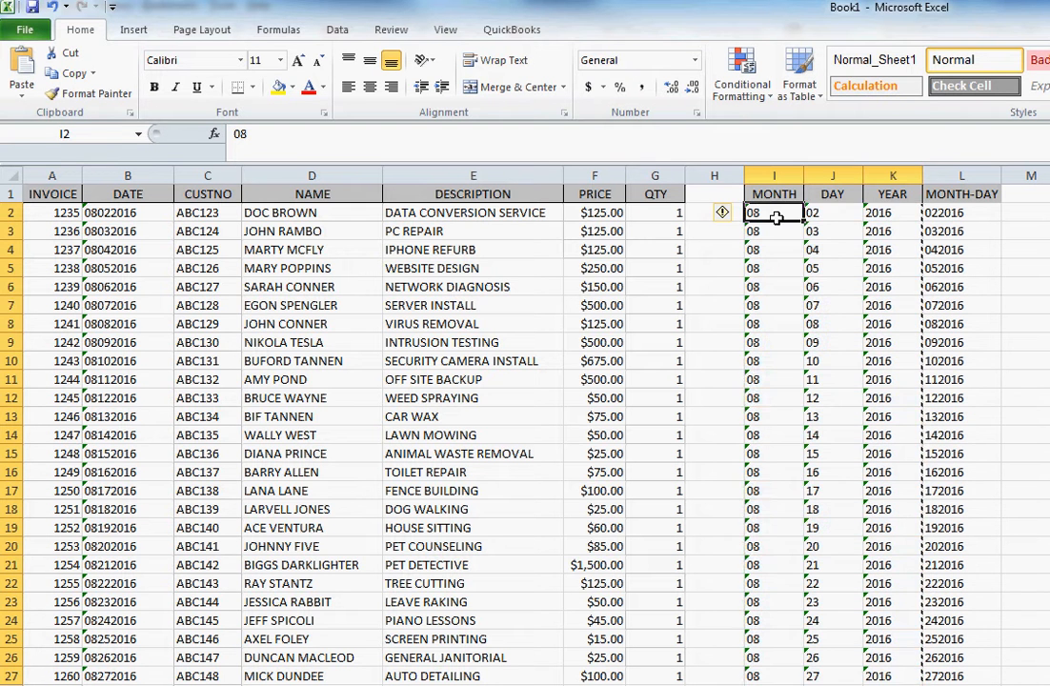
click(835, 213)
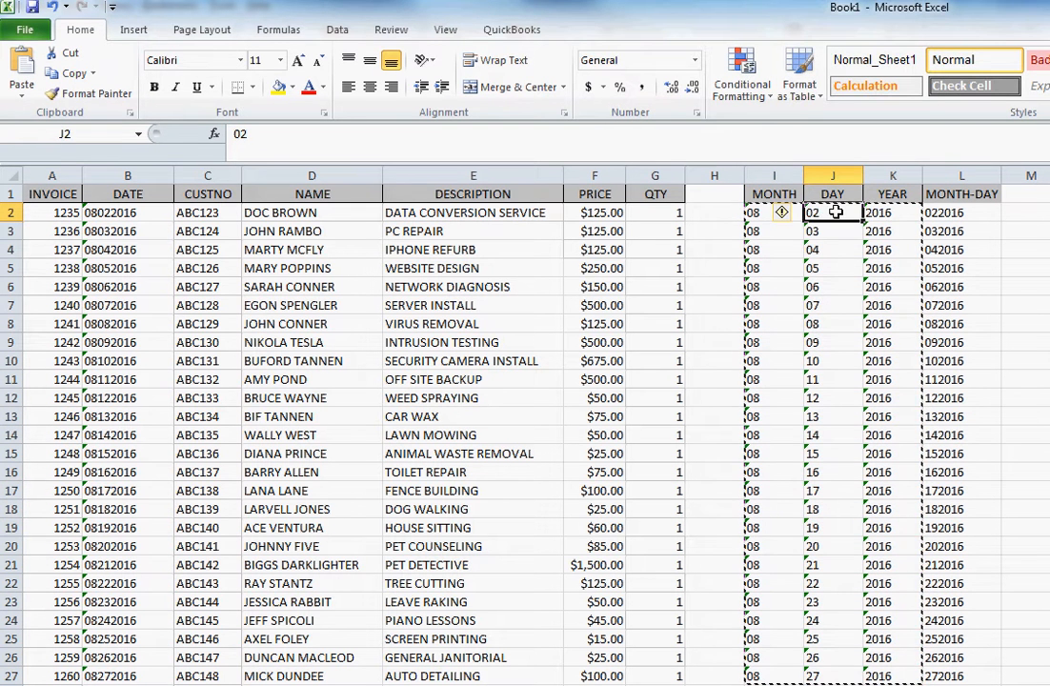
click(886, 213)
click(770, 231)
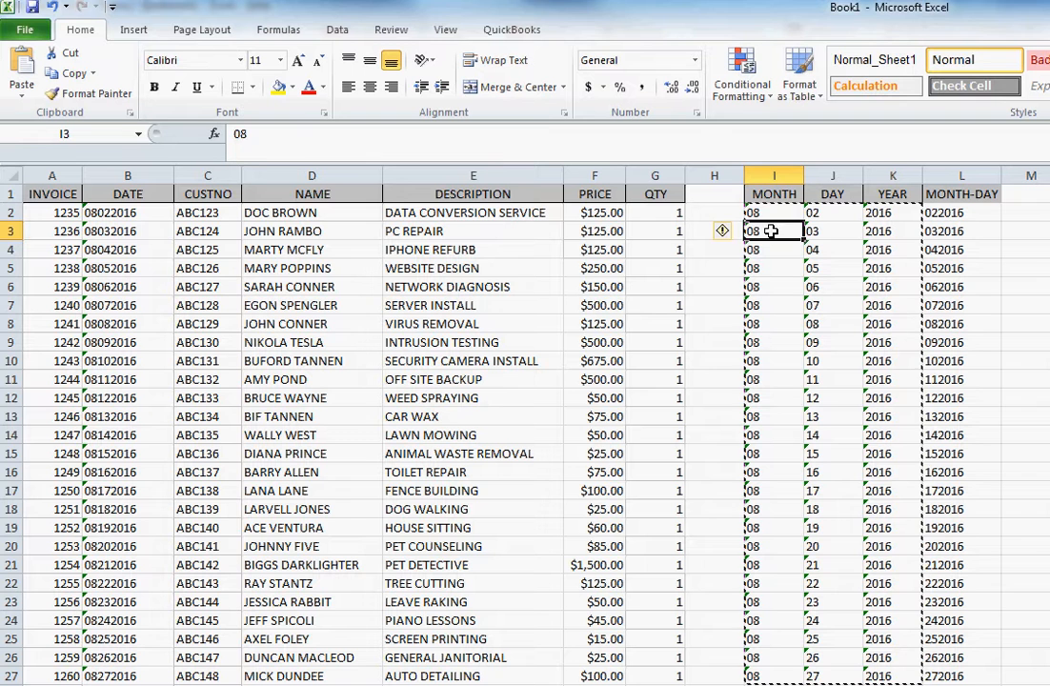
Step: Widen column H and enter the header NEWDATE in cell H1
click(714, 213)
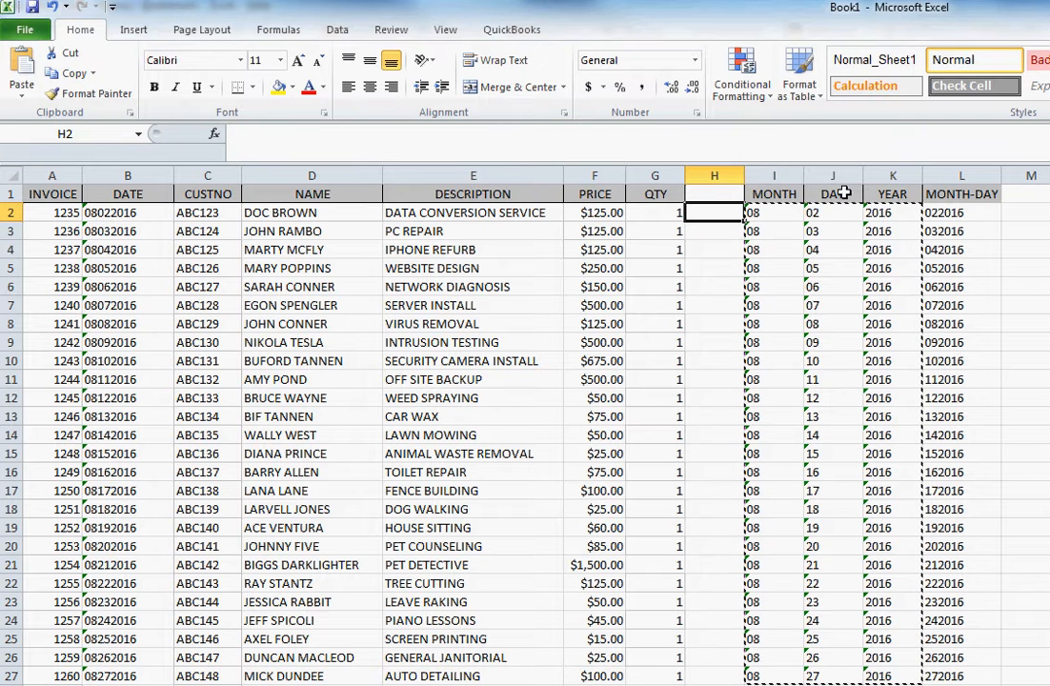
drag(744, 176, 771, 175)
click(732, 194)
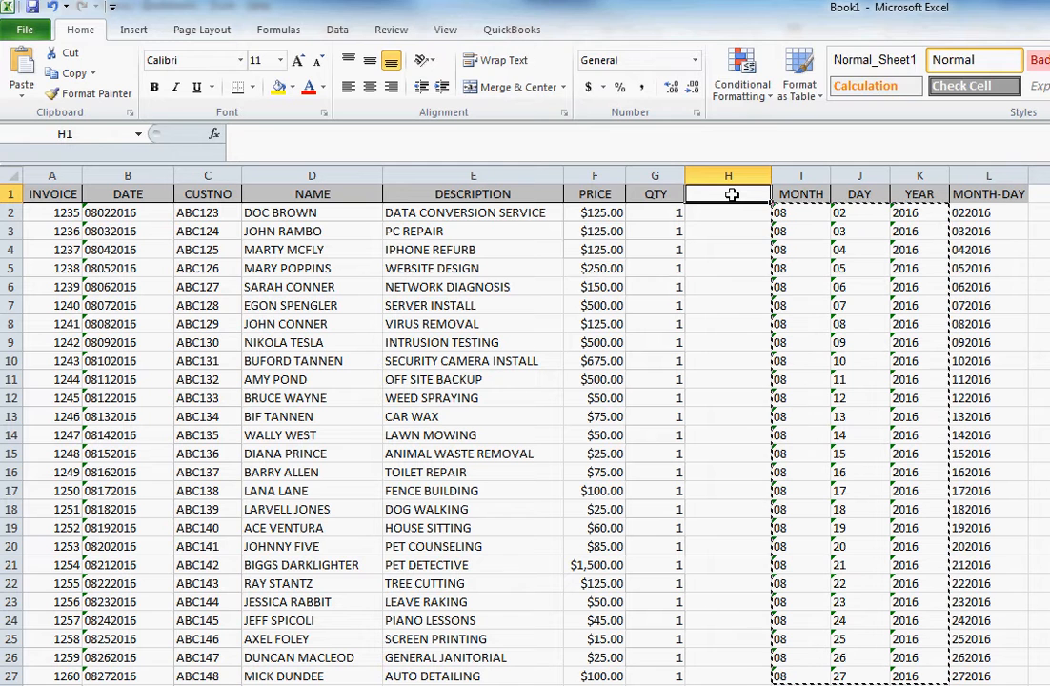
text(NEWDATE)
key(Return)
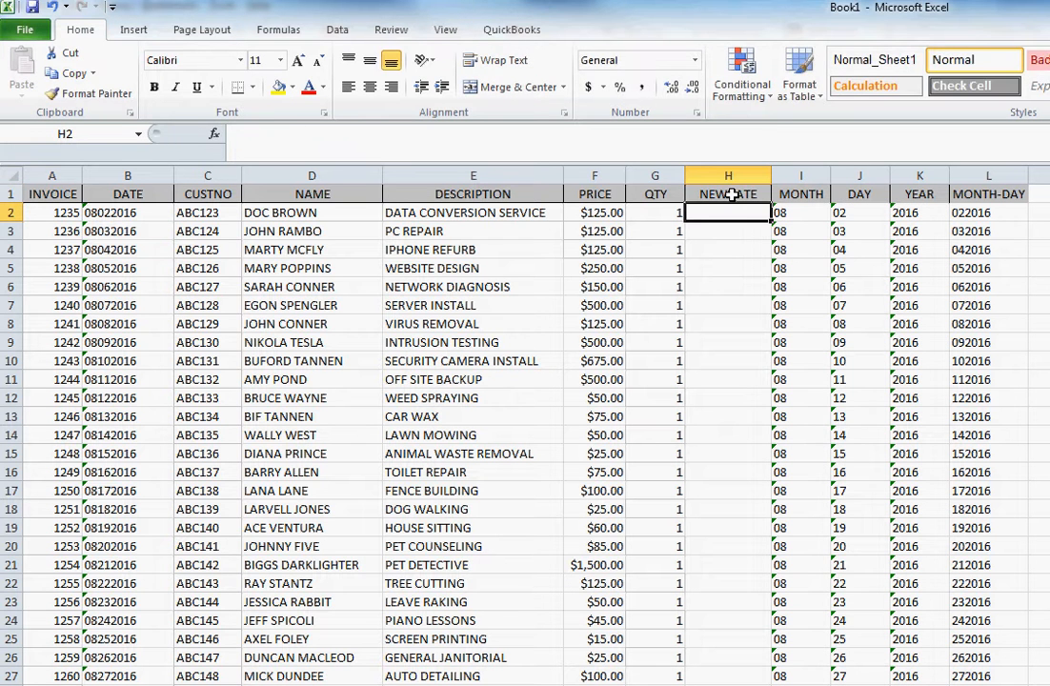
Step: Enter a CONCATENATE formula in H2 that references the month in I2, accepting the suggested correction =CONCATENATE(I2)
text(=)
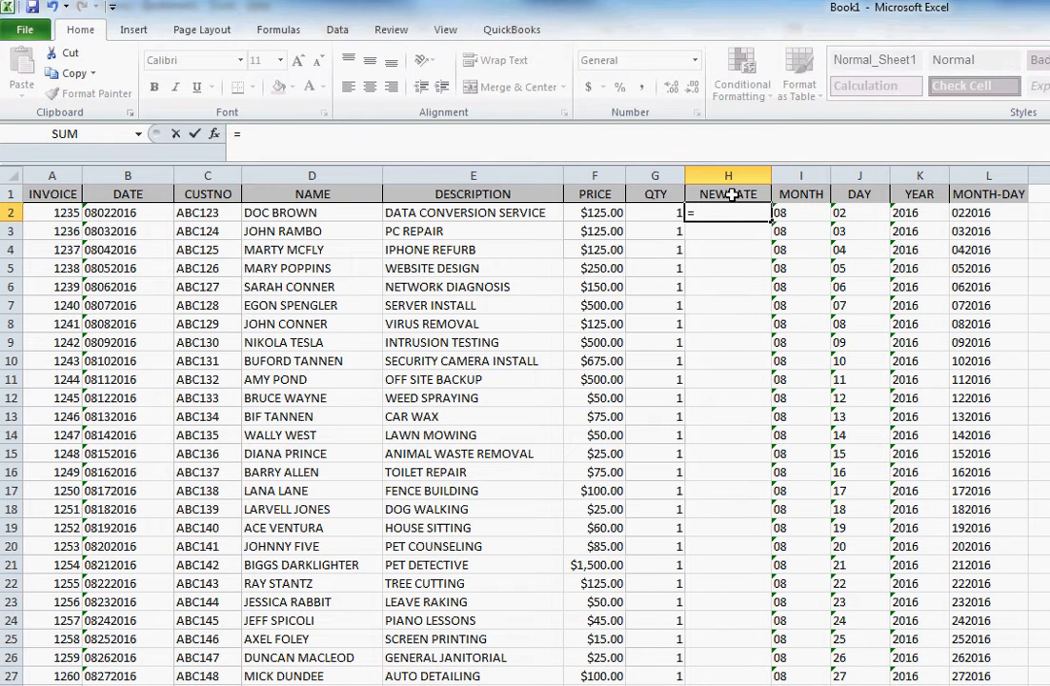
text(CON)
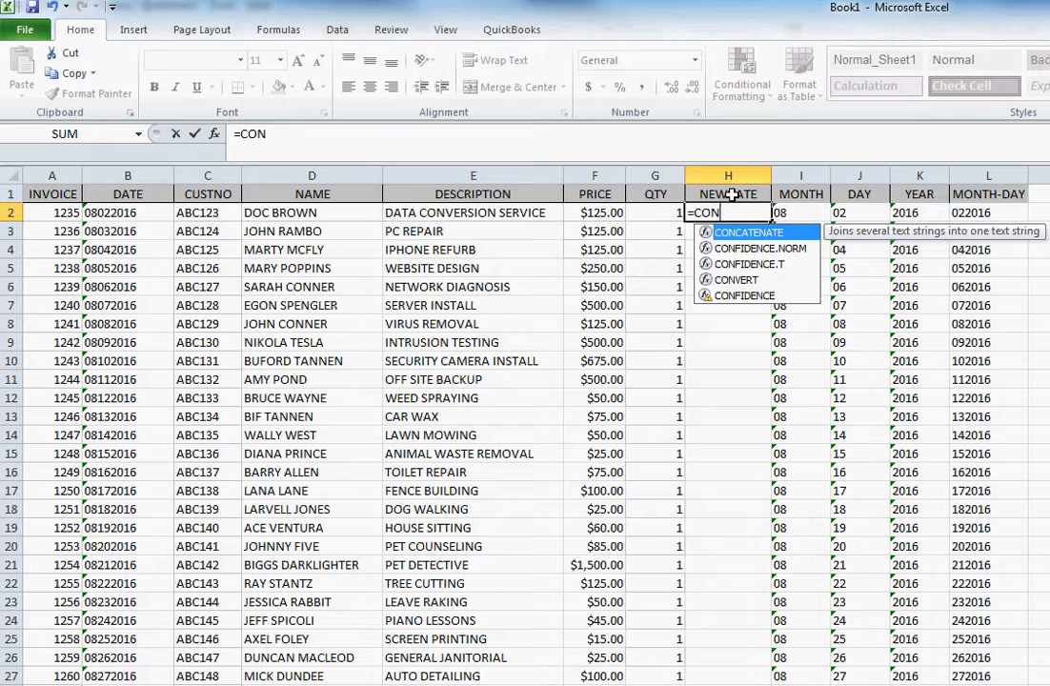
key(Tab)
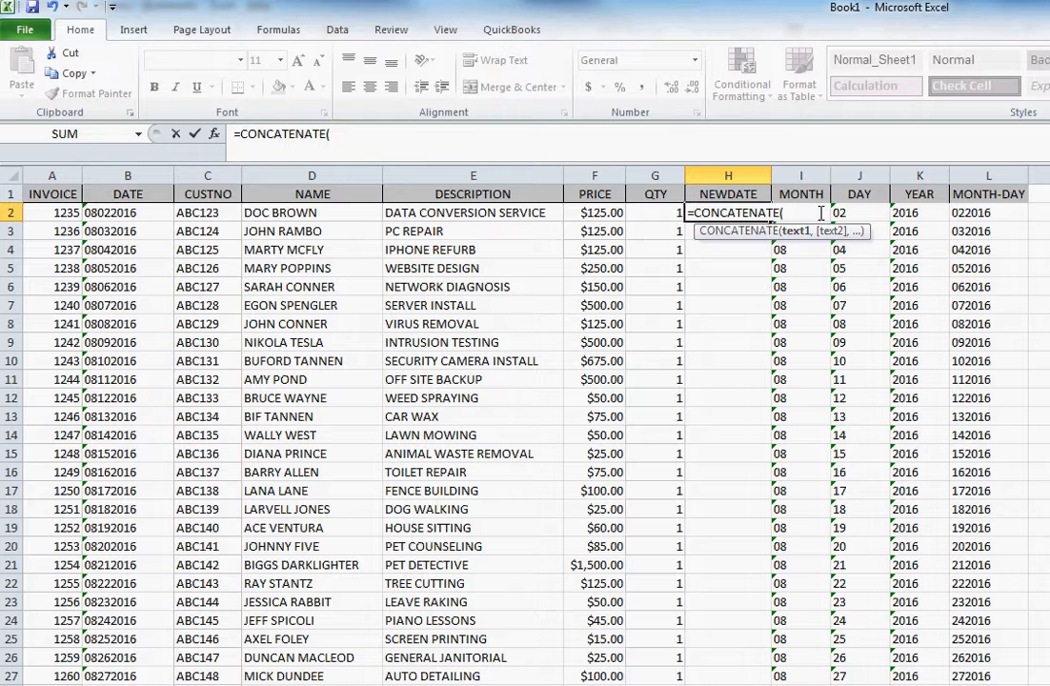
click(773, 175)
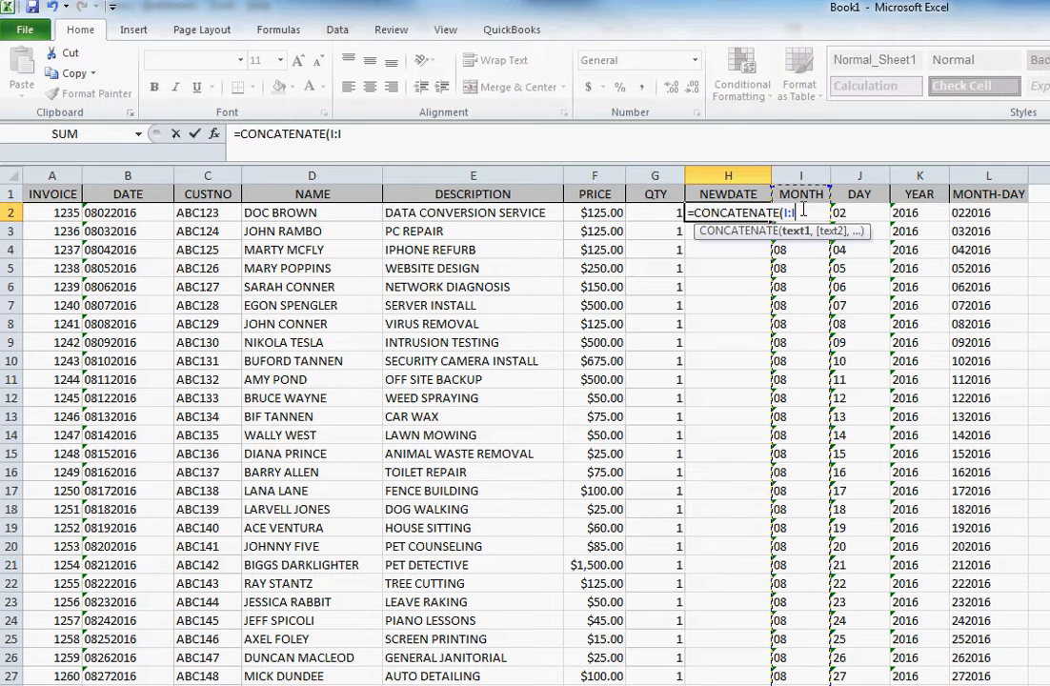
double_click(789, 213)
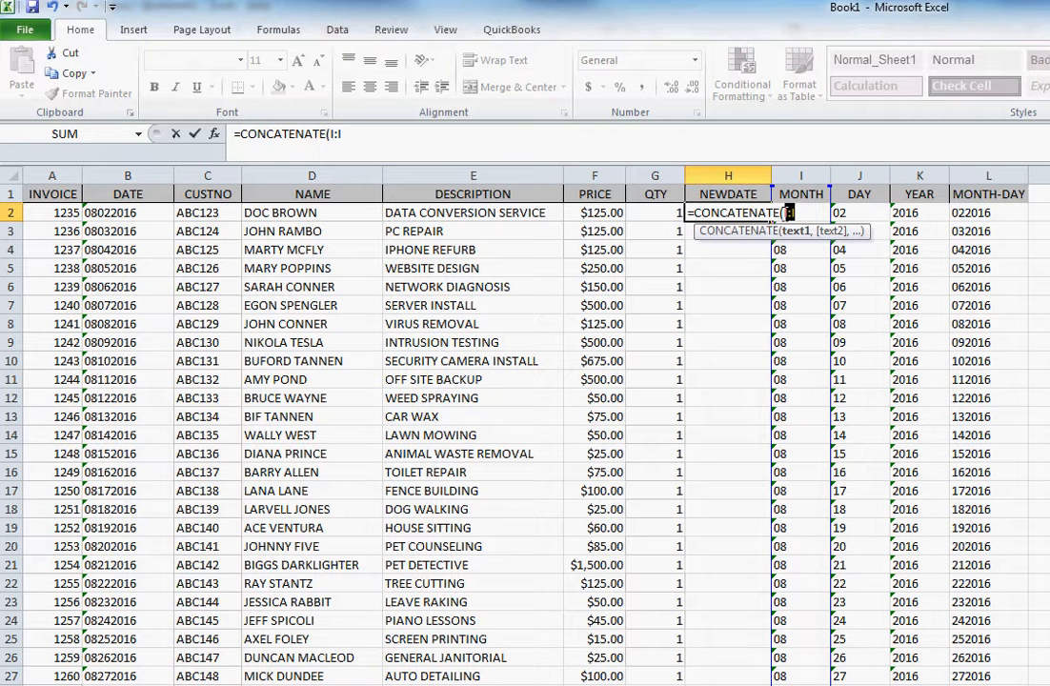
text(2)
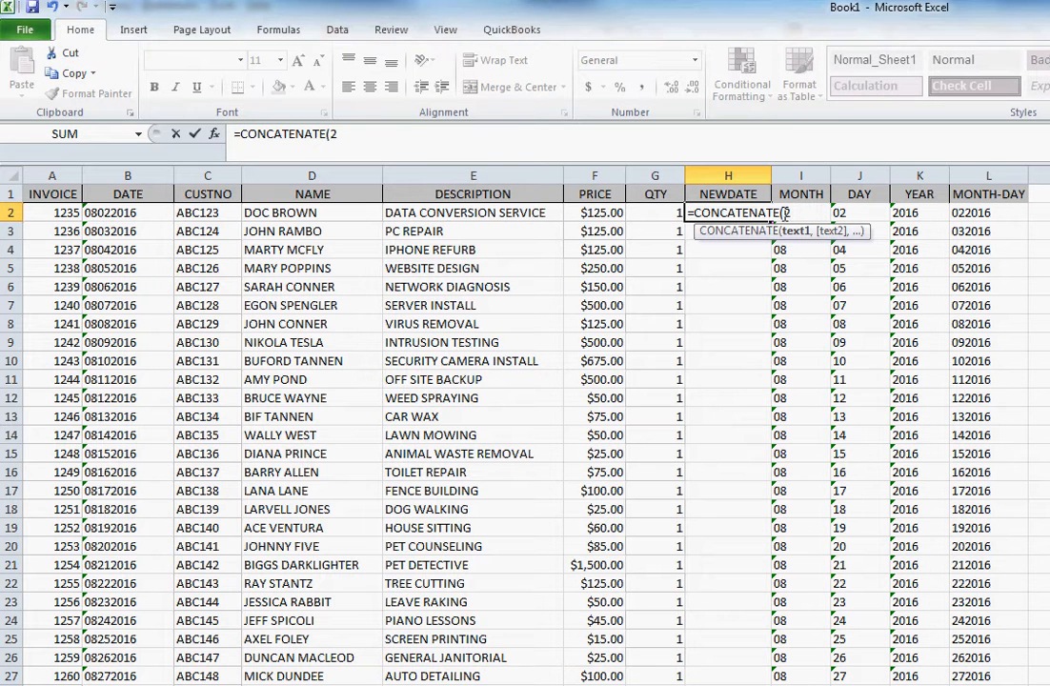
text(I)
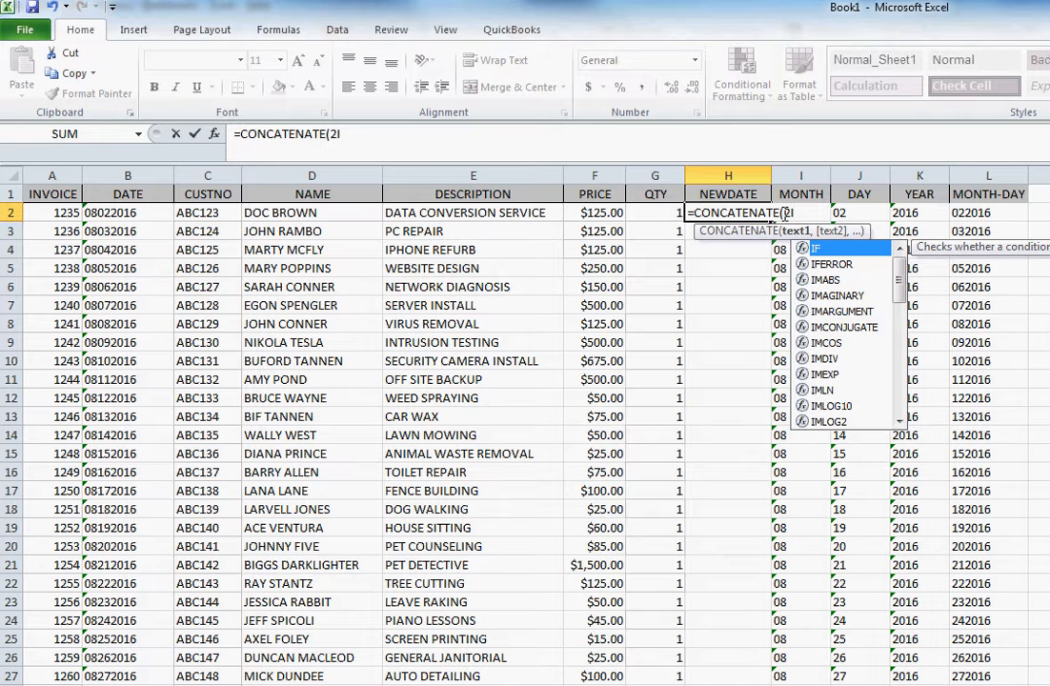
key(Return)
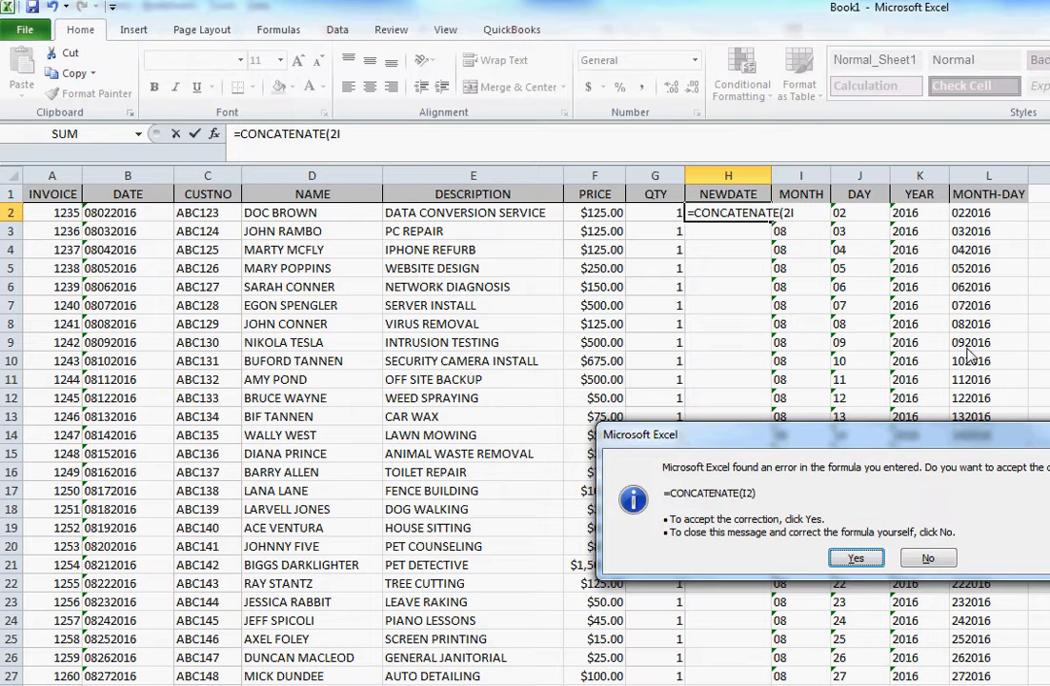
click(856, 558)
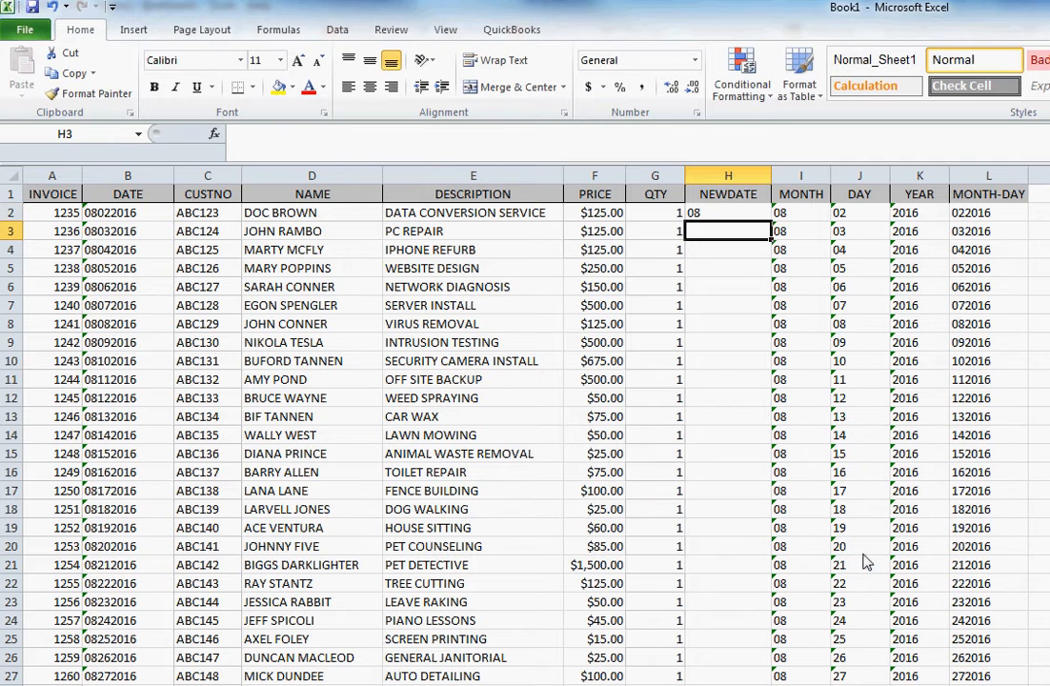
Step: Extend the formula in H2 to =CONCATENATE(I2,"/",J2,"/",K2) so it joins month, day and year with slashes
click(730, 212)
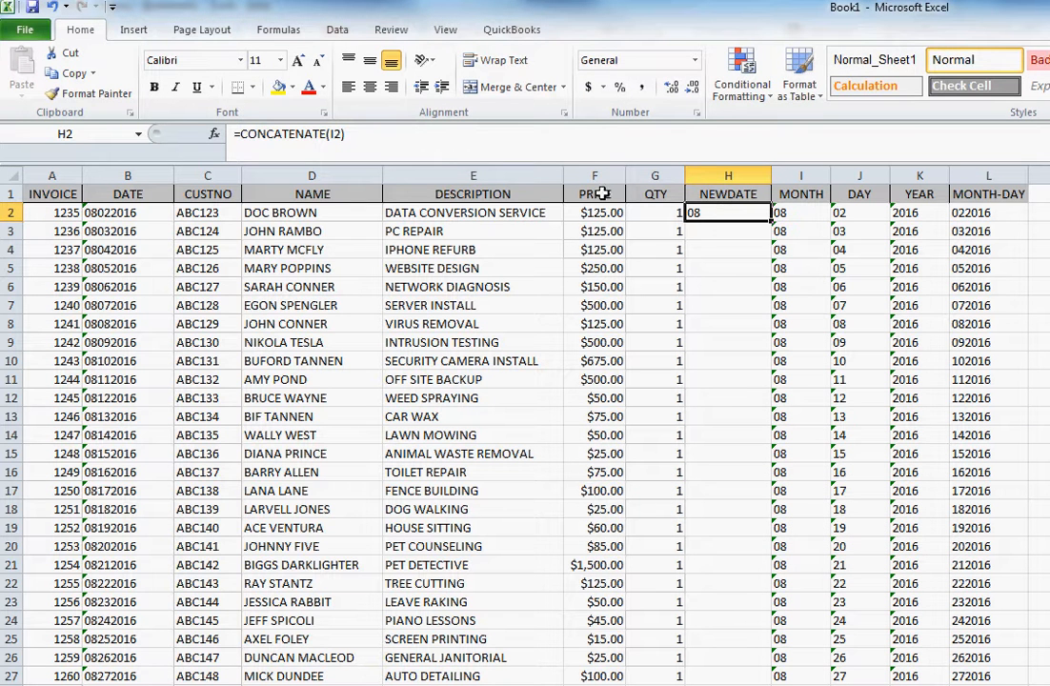
click(335, 135)
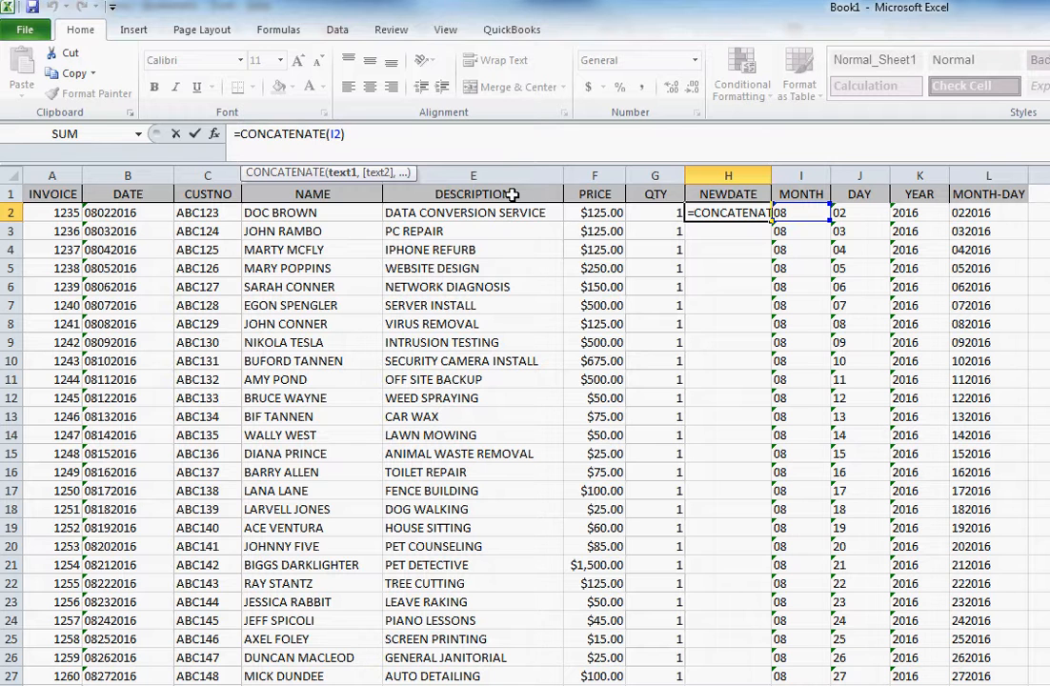
text(,)
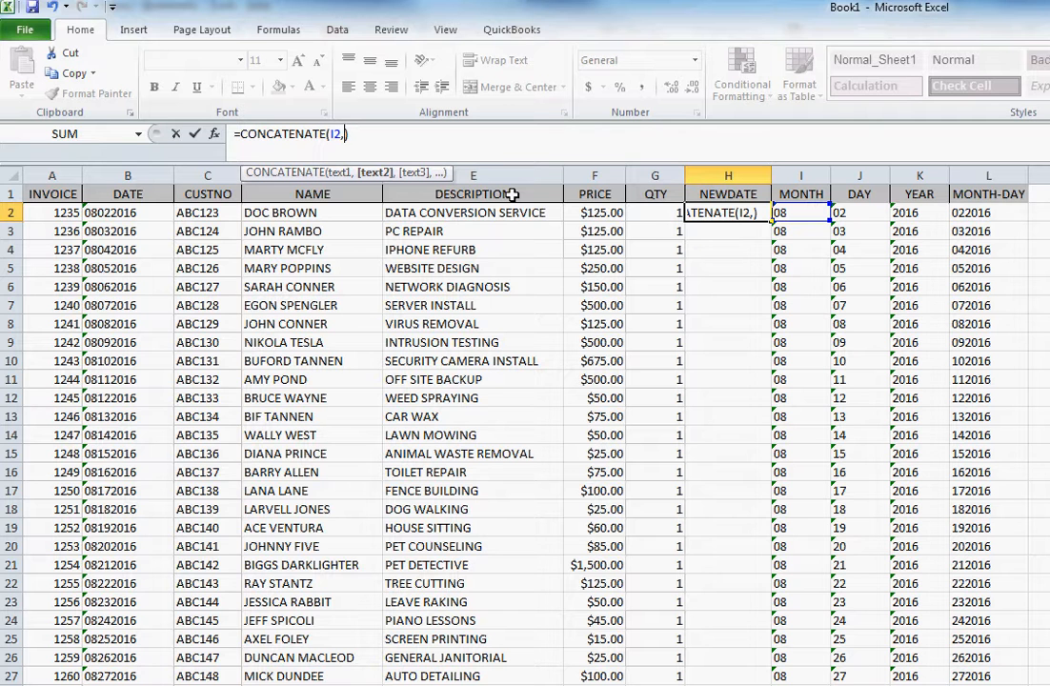
text("/",)
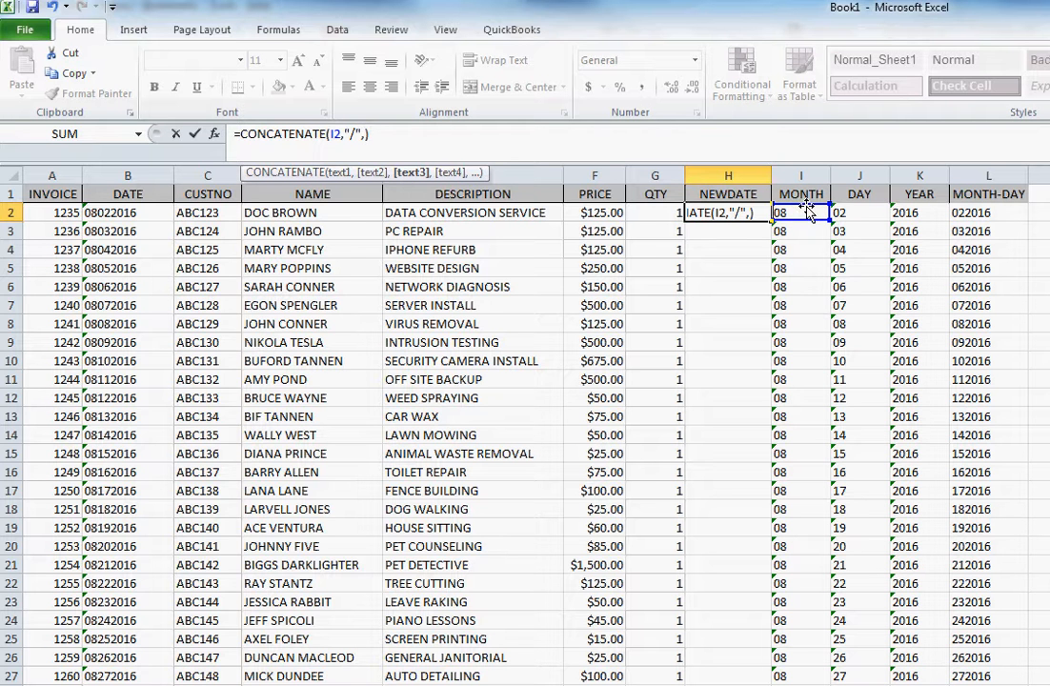
click(865, 212)
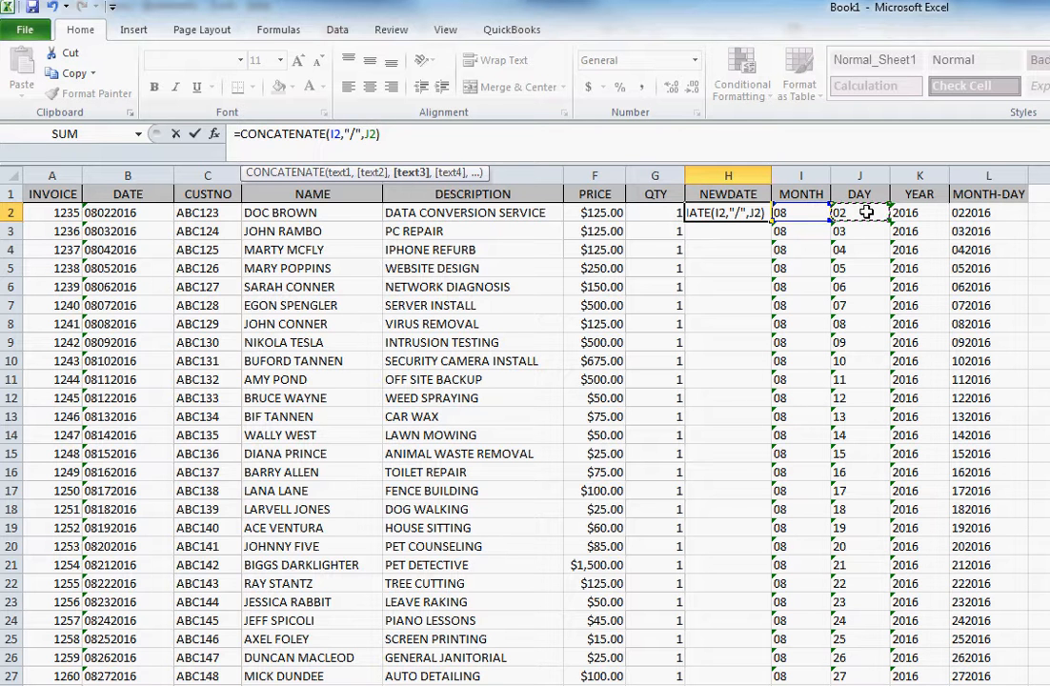
text(,")
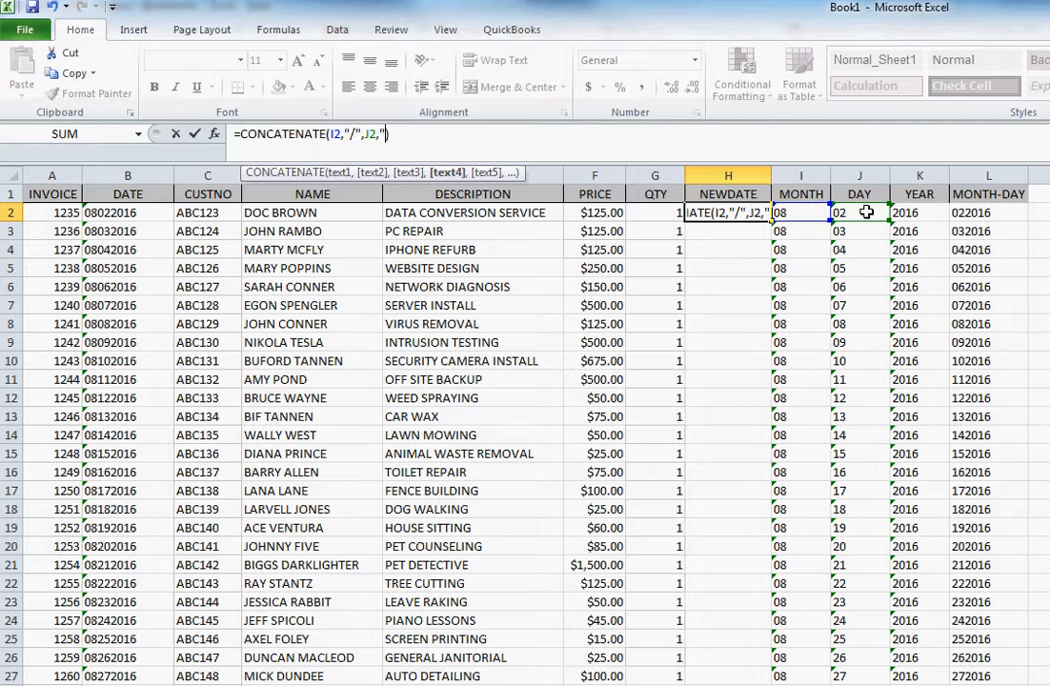
text(/",)
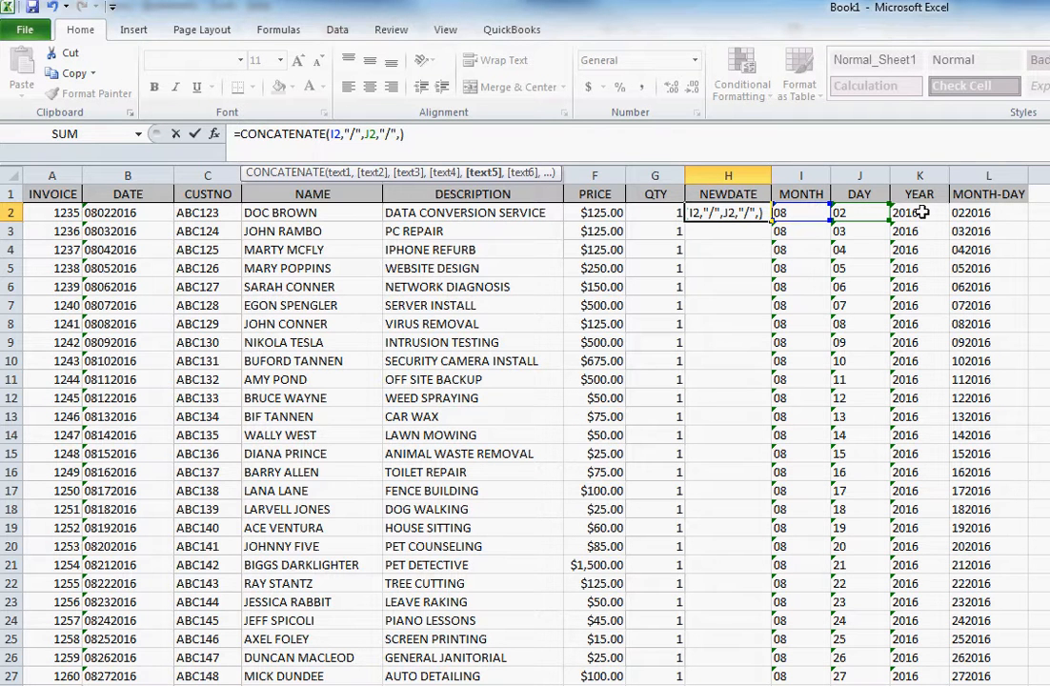
click(920, 214)
key(Return)
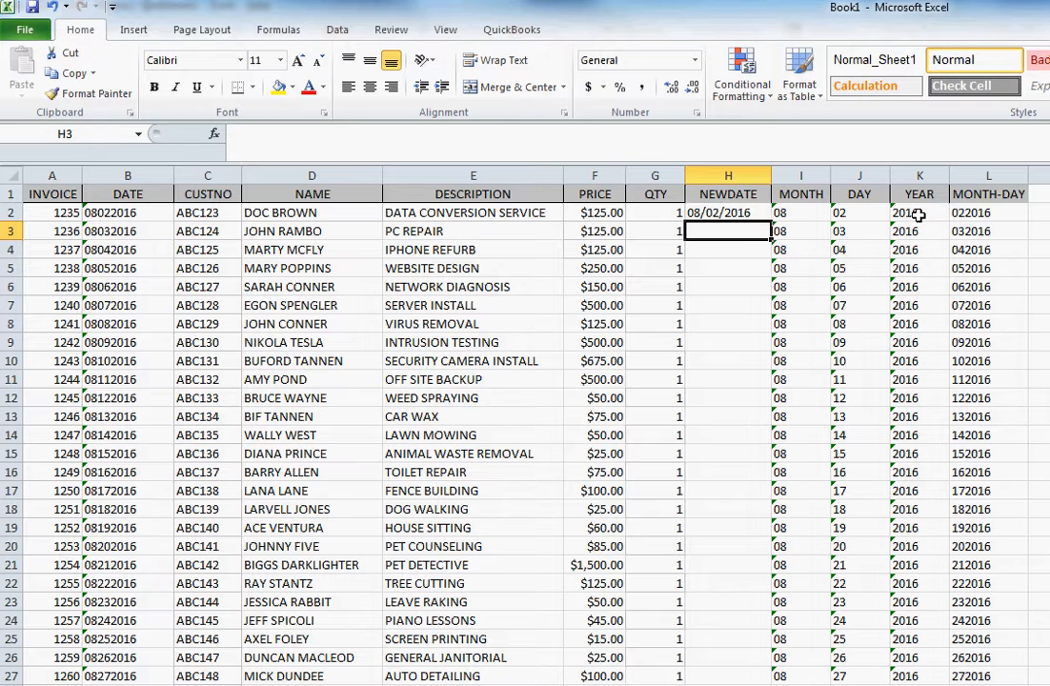
Step: Fill the CONCATENATE formula in H2 down the NEWDATE column through row 27
click(747, 212)
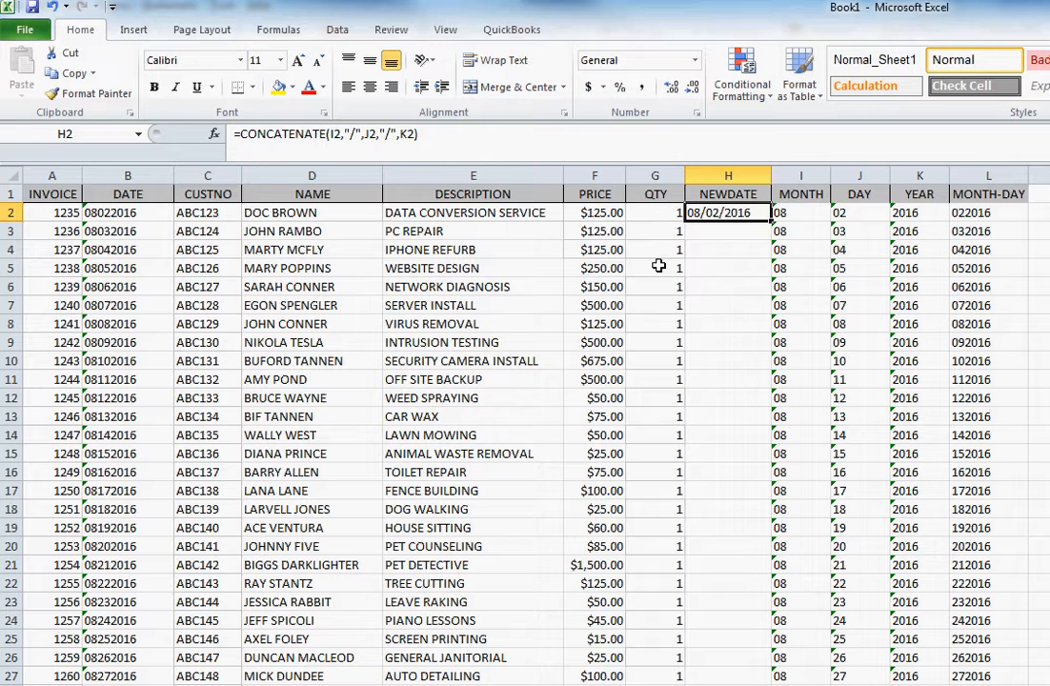
double_click(771, 221)
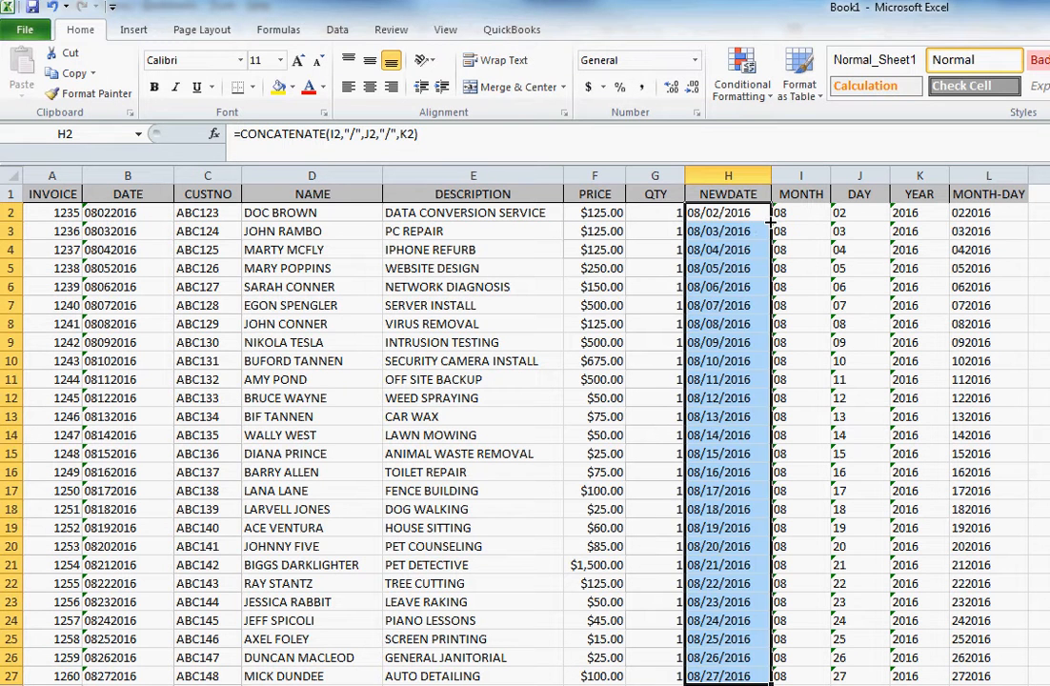
click(666, 678)
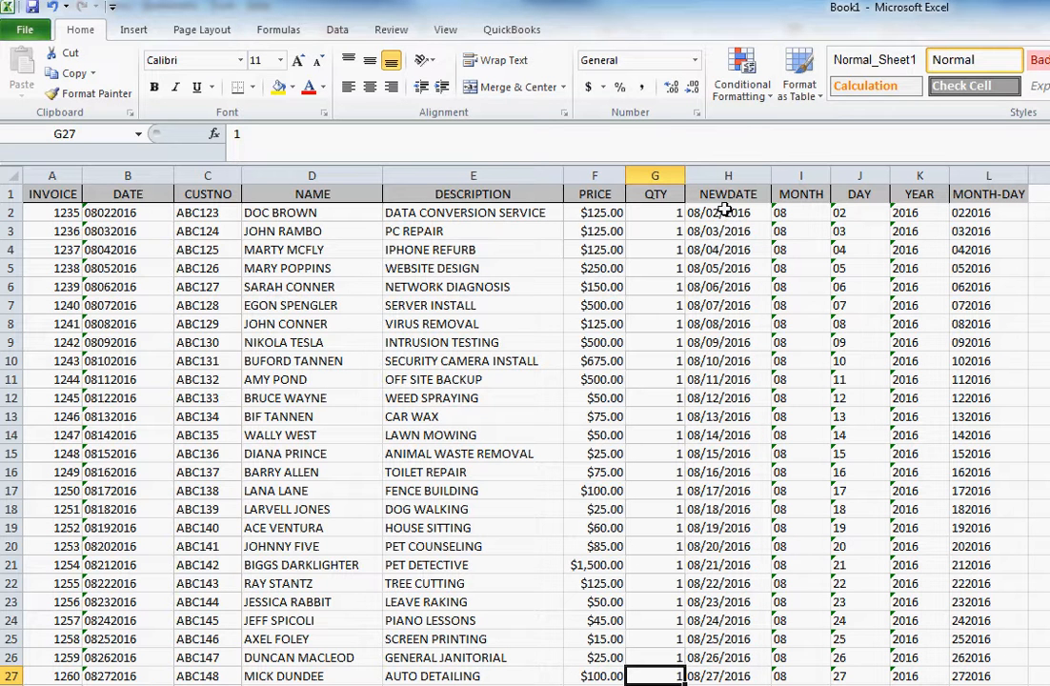
Step: Copy the NEWDATE results in H2:H27 and paste them as values over the DATE column, starting at B2
drag(725, 210, 713, 679)
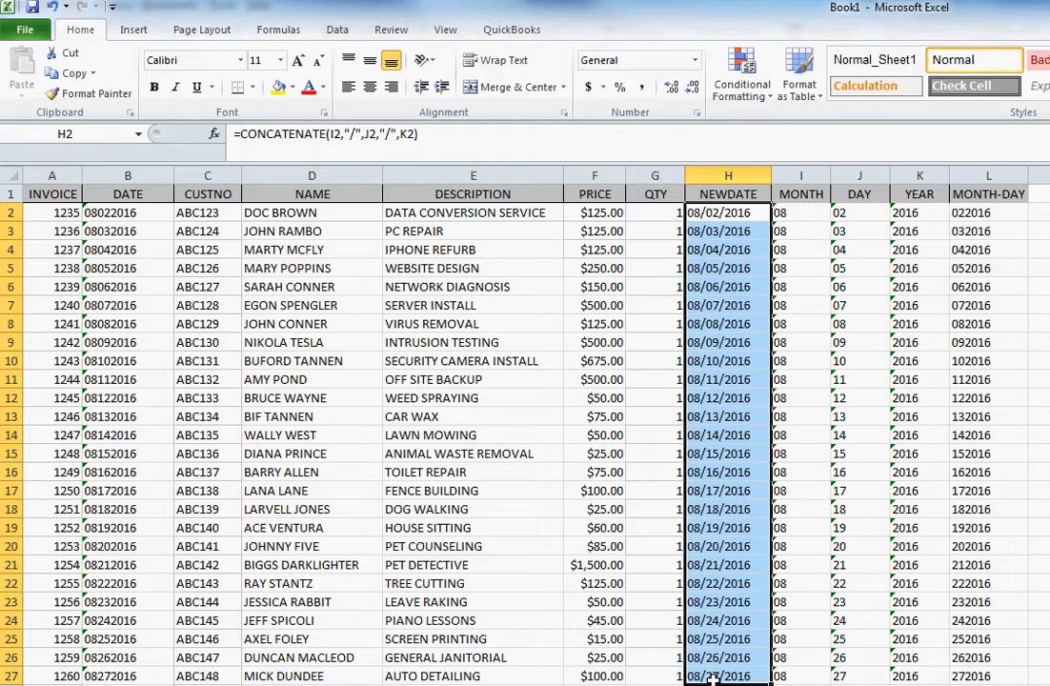
key(ctrl+c)
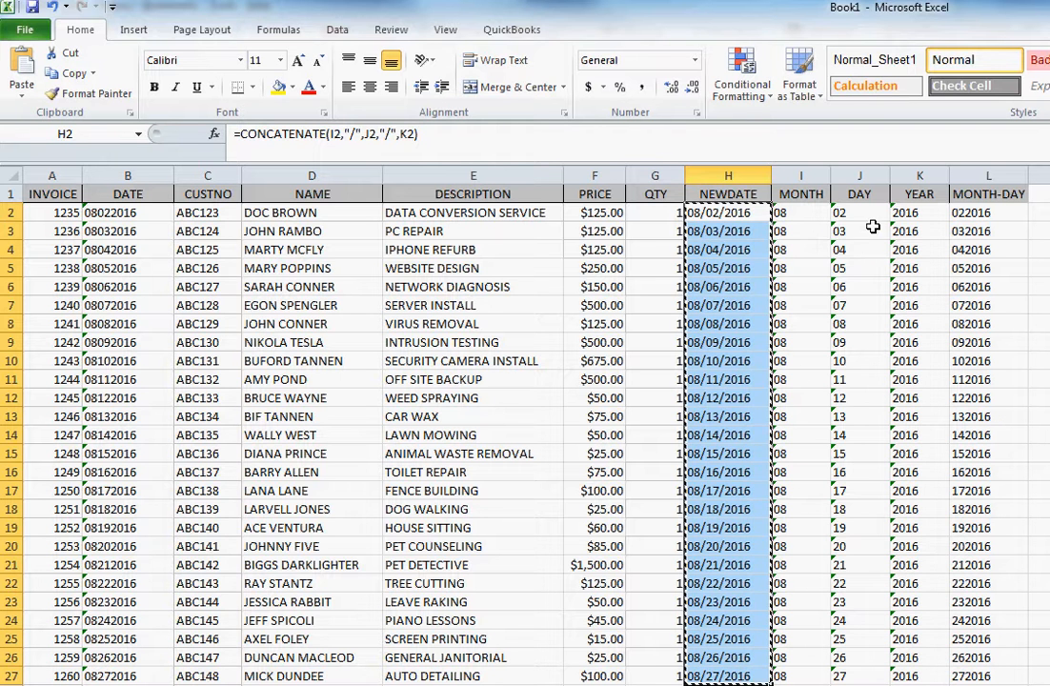
click(149, 212)
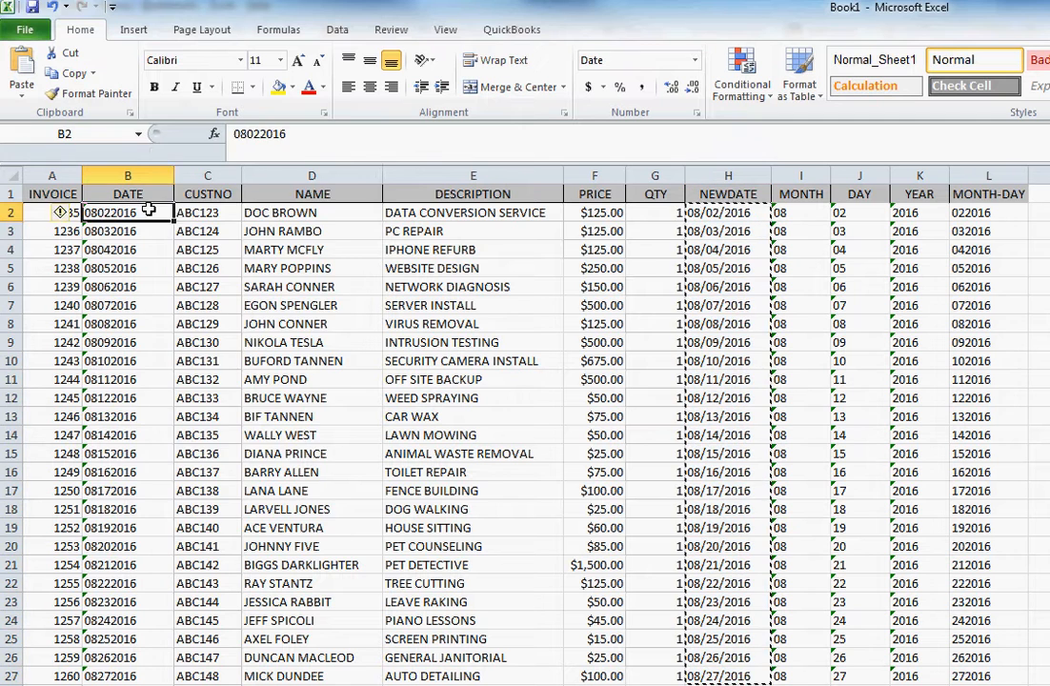
right_click(148, 211)
click(215, 284)
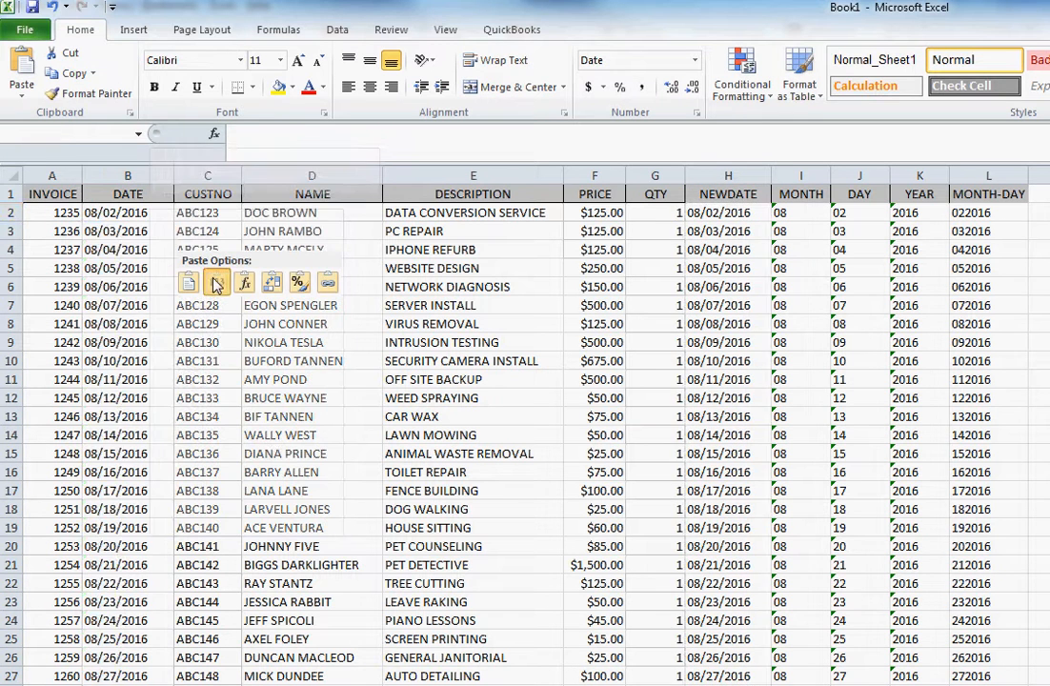
click(800, 324)
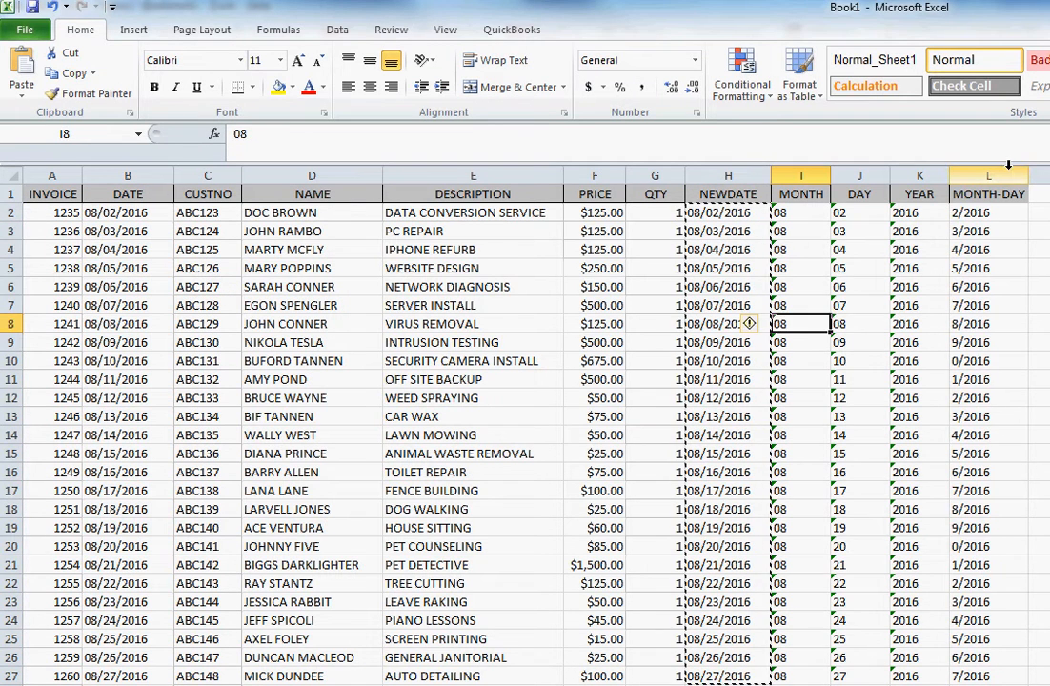
Step: Clear the contents of helper columns I to L and delete the NEWDATE column H
drag(1009, 168, 802, 184)
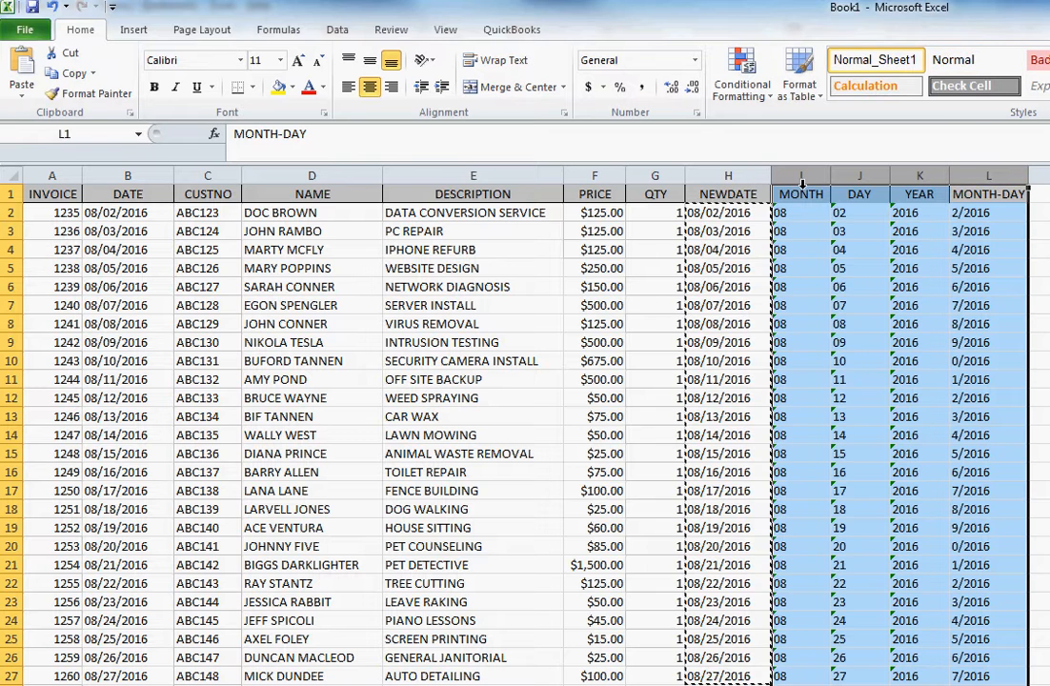
key(Delete)
click(709, 177)
right_click(730, 189)
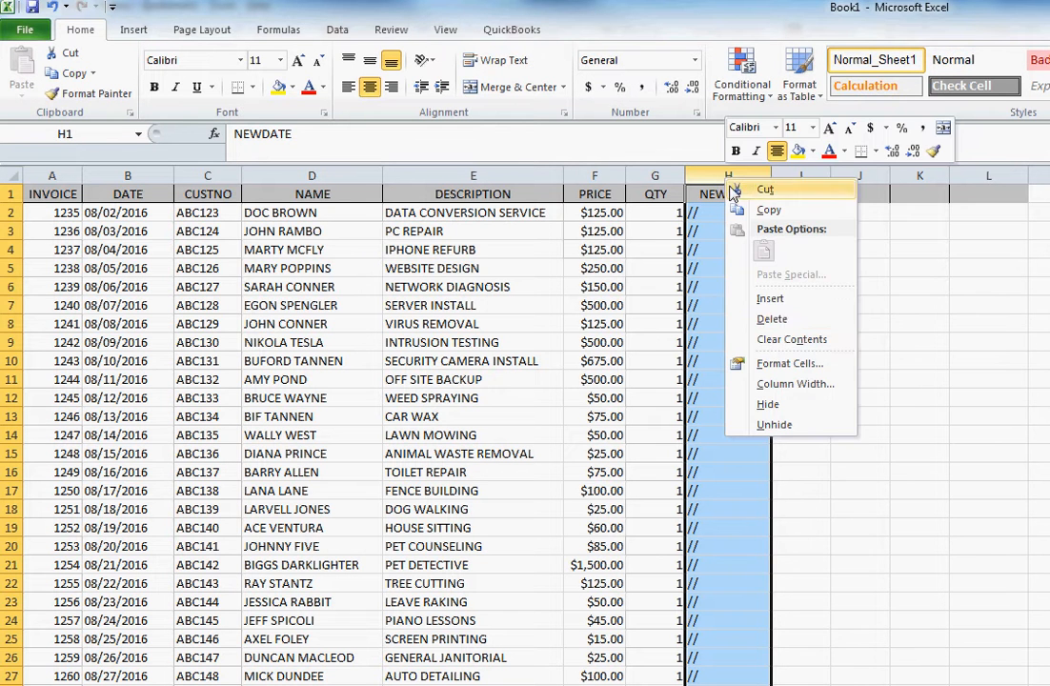
click(763, 319)
click(763, 339)
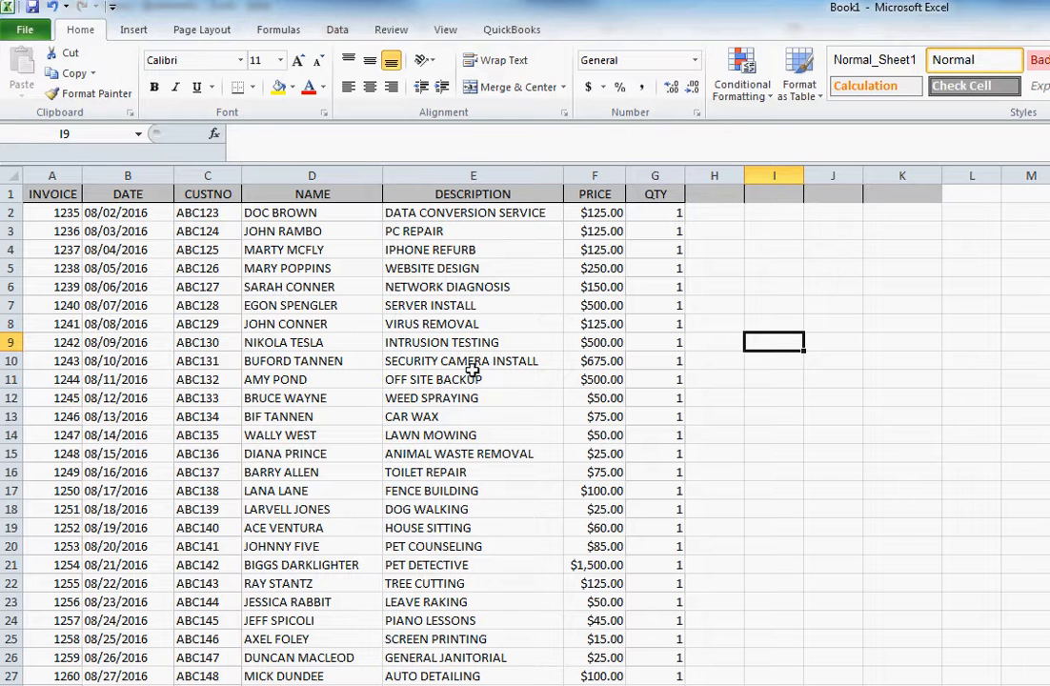
Step: Insert a blank column between the NAME and DESCRIPTION columns
click(333, 212)
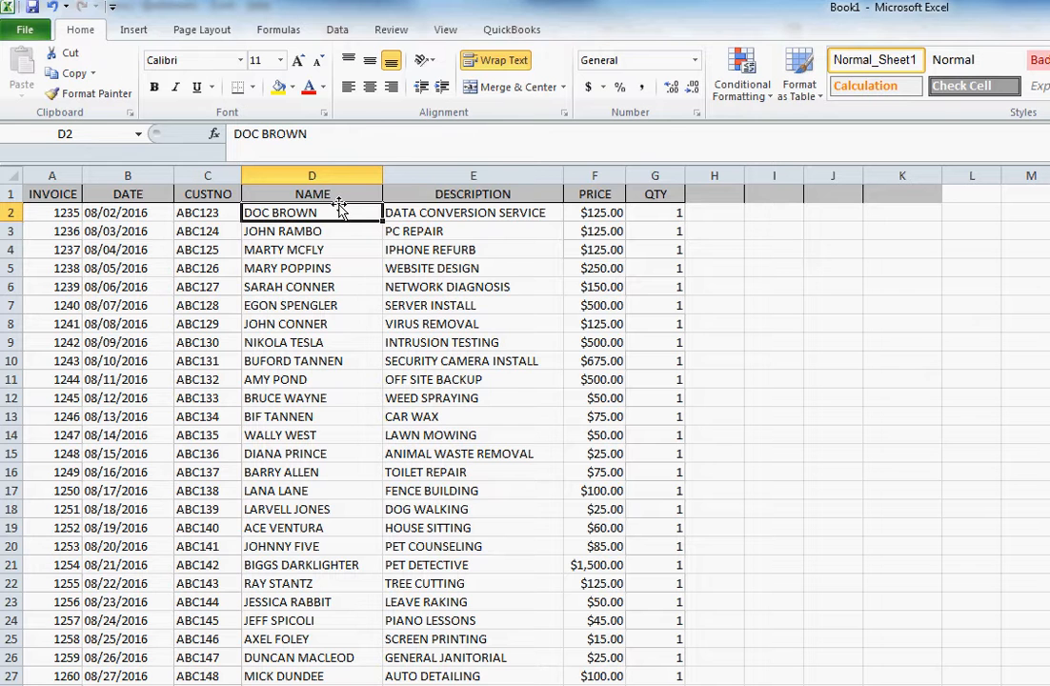
click(441, 176)
right_click(446, 179)
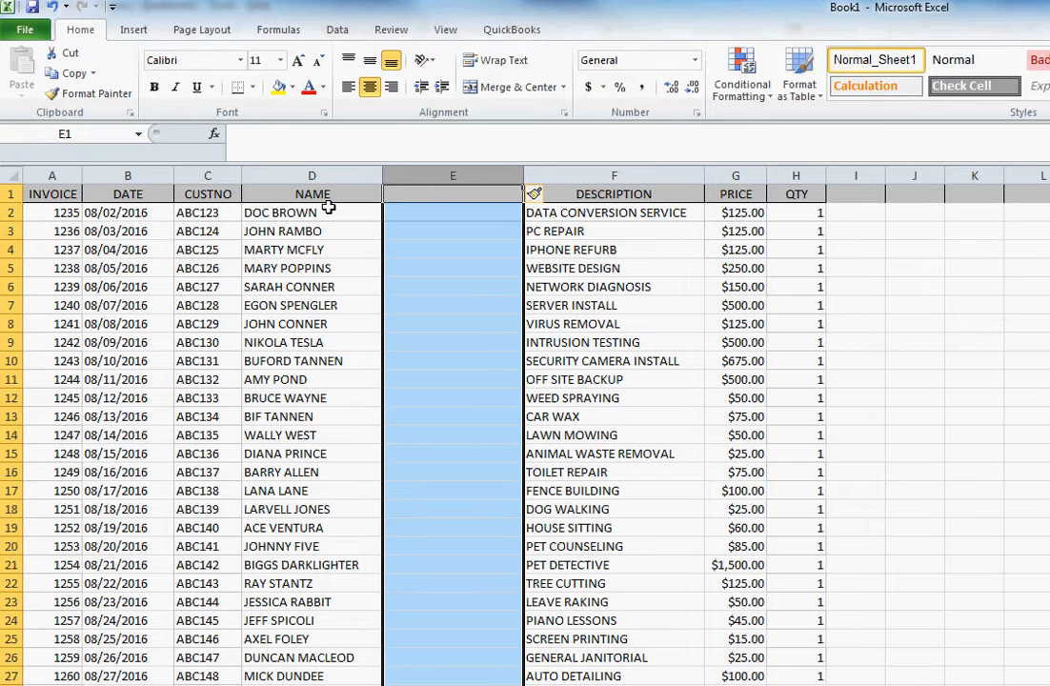
Step: Copy the NAME column cells D1:D27 and paste them into the blank Notepad document
drag(329, 212, 322, 658)
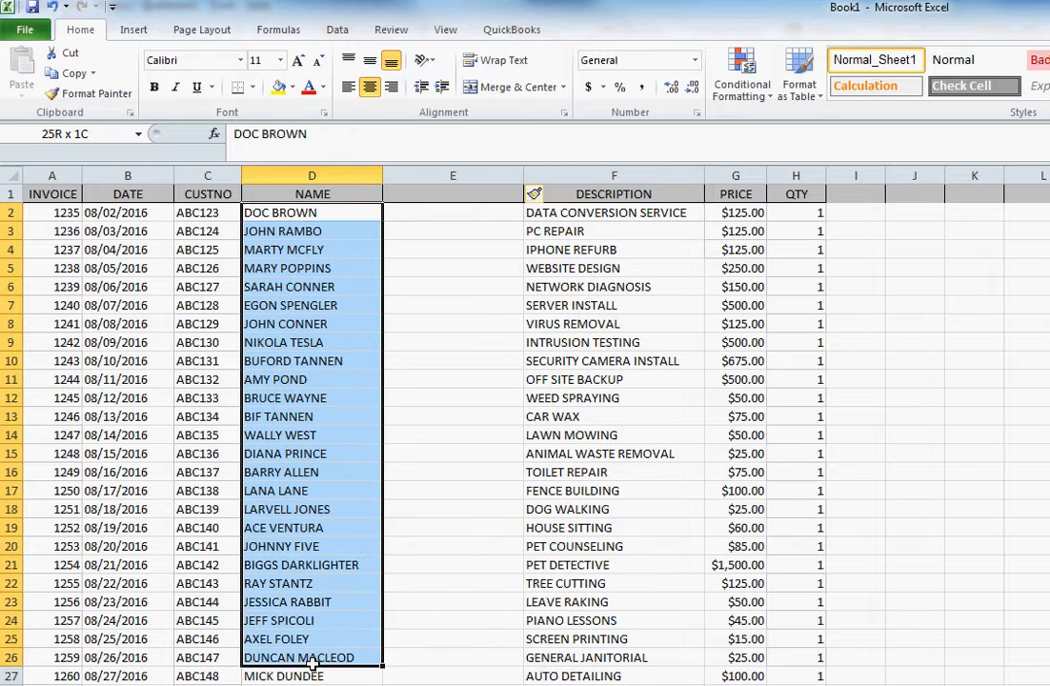
drag(343, 194, 307, 671)
right_click(311, 647)
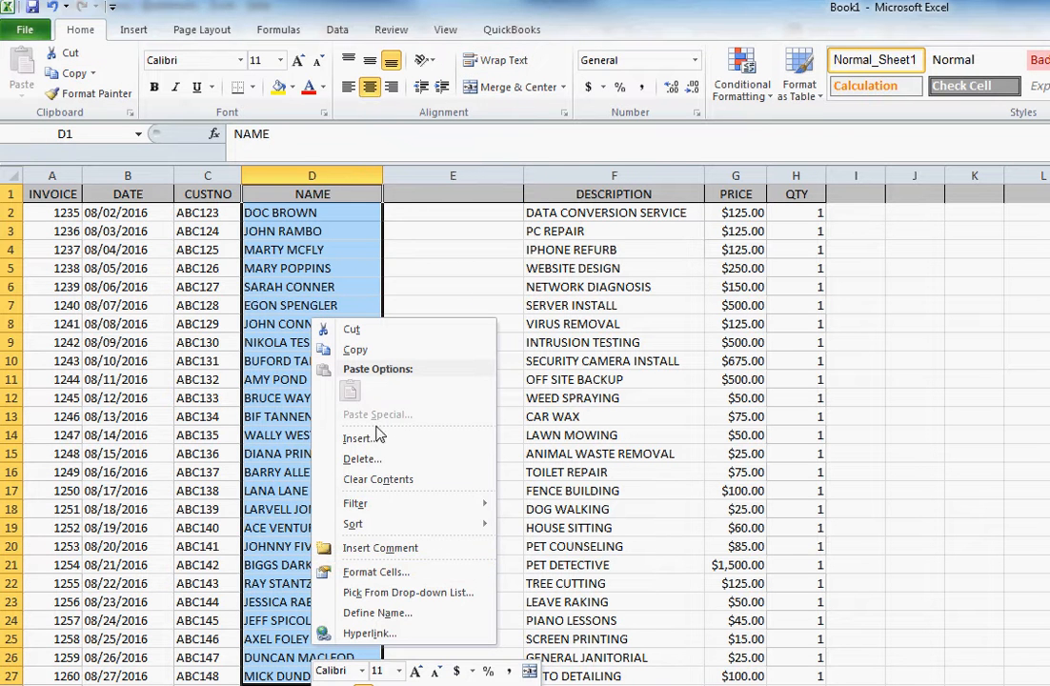
click(375, 353)
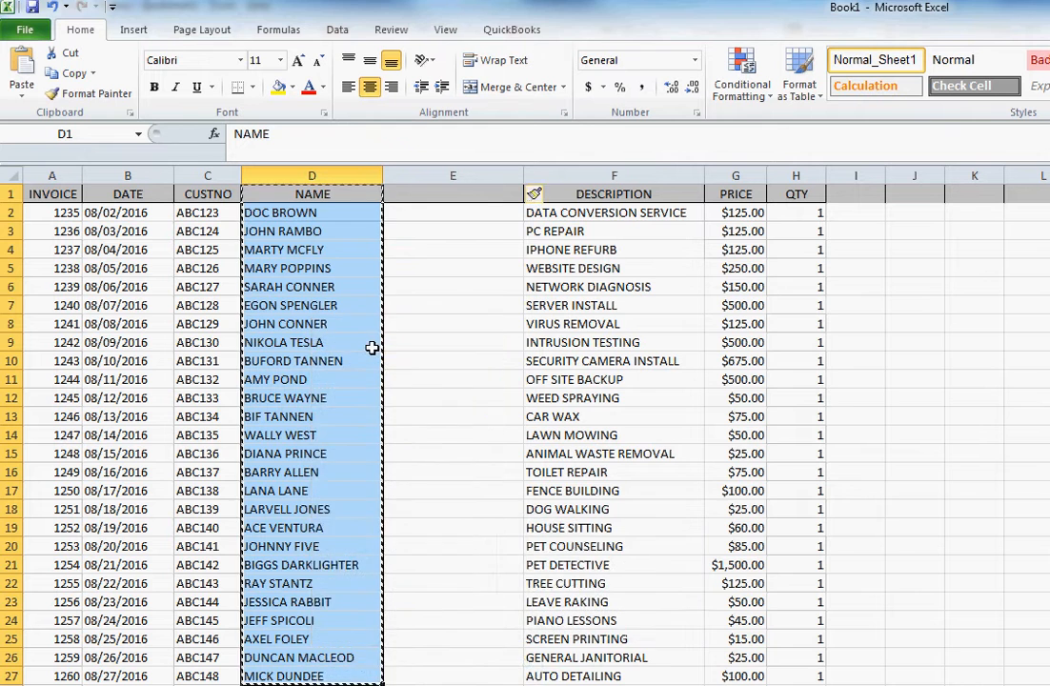
key(alt+Tab)
key(Tab)
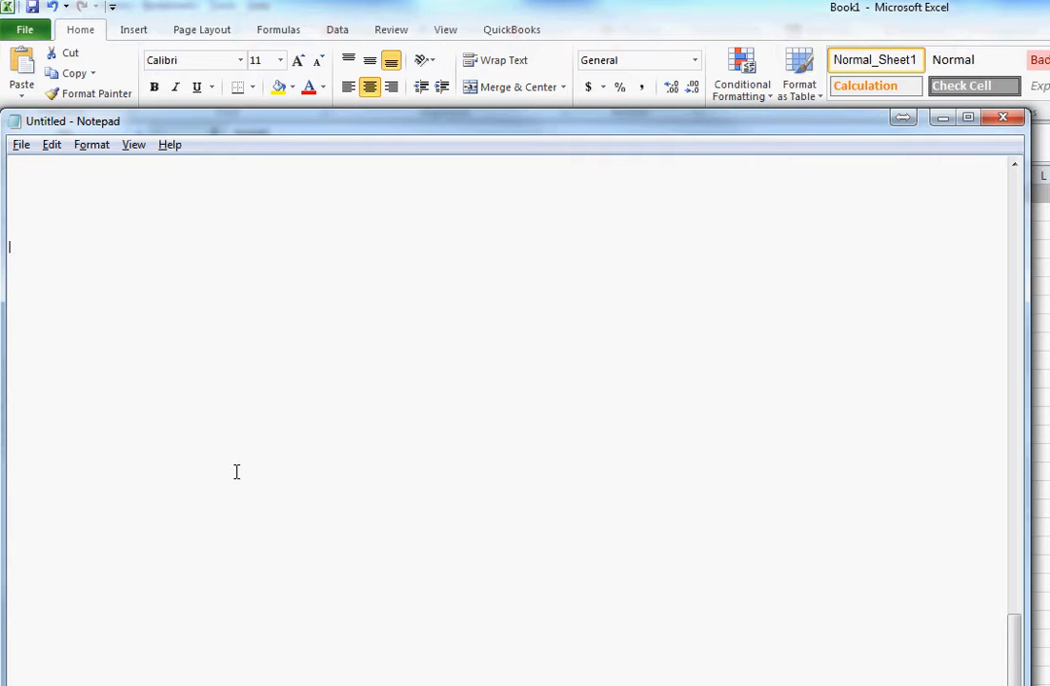
key(ctrl+Home)
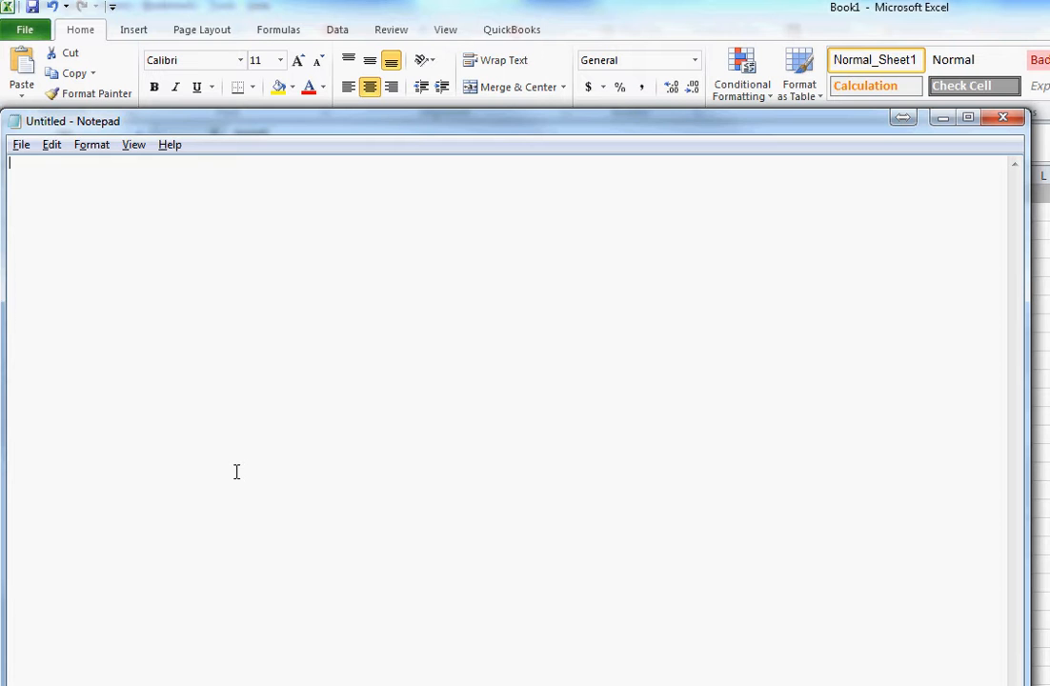
key(ctrl+v)
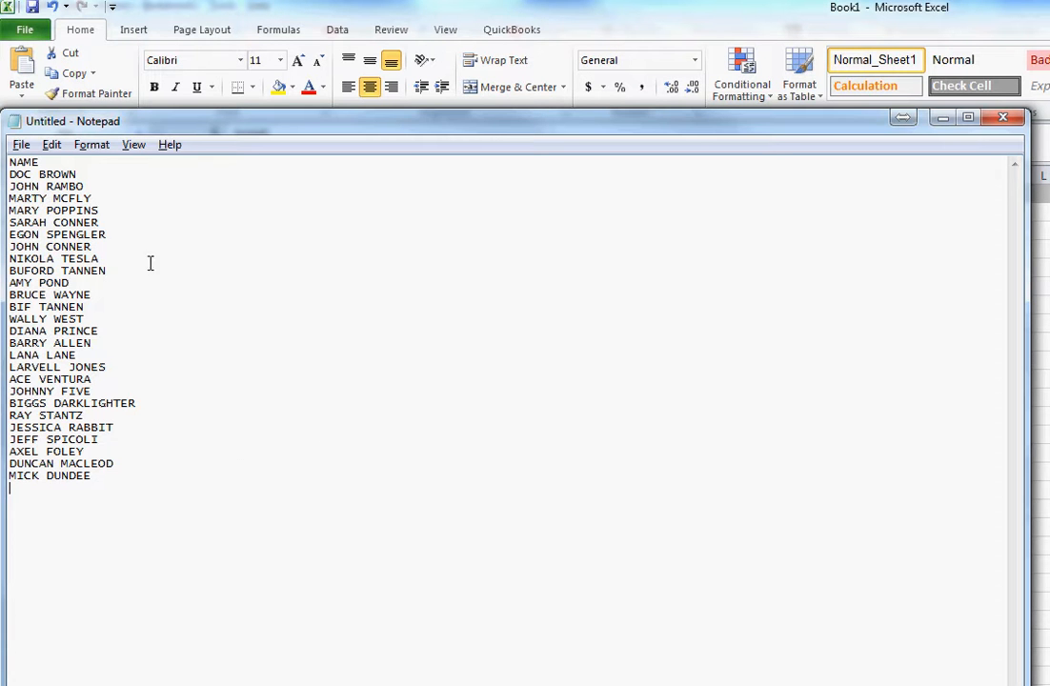
Step: Replace the NAME heading above the pasted list with FIRSTNAME LASTNAME, separated by a space
click(54, 163)
double_click(22, 163)
text(FIRSTNAME LASTNAME)
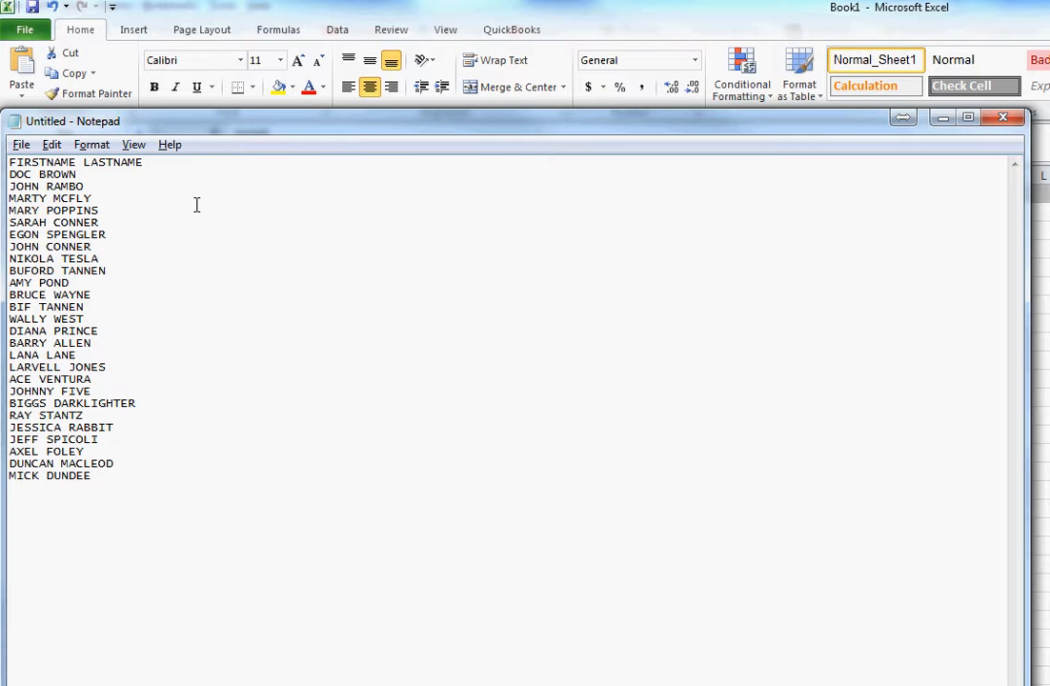
click(134, 474)
drag(76, 163, 85, 163)
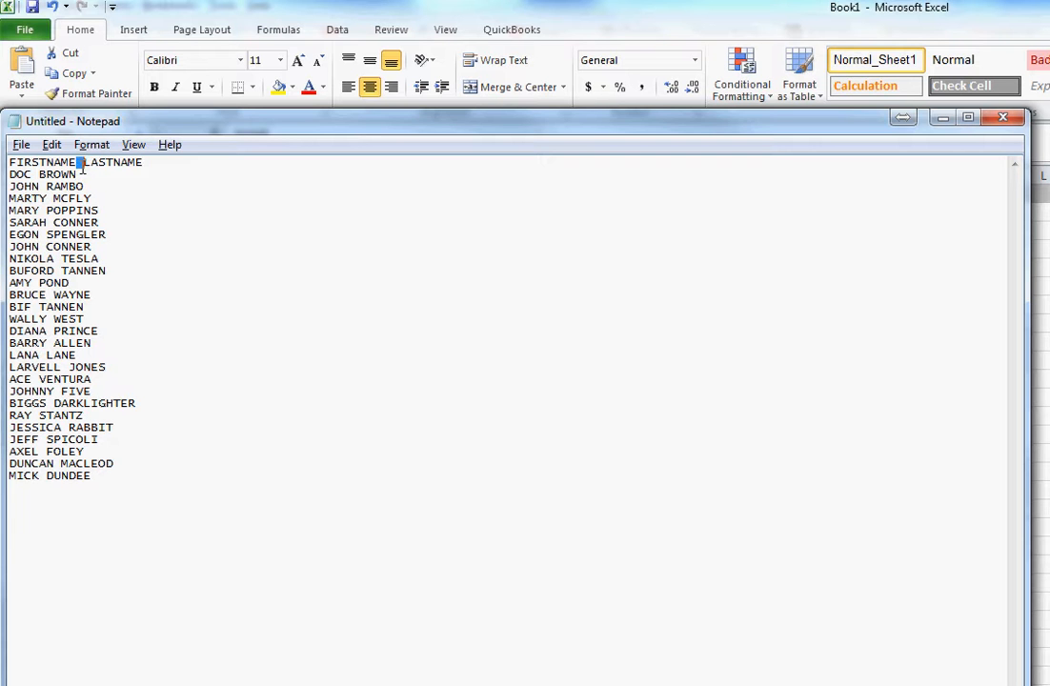
Step: Copy the DESCRIPTION and PRICE header cells F1:G1 in Excel and paste them below the name list in Notepad
click(107, 484)
click(410, 15)
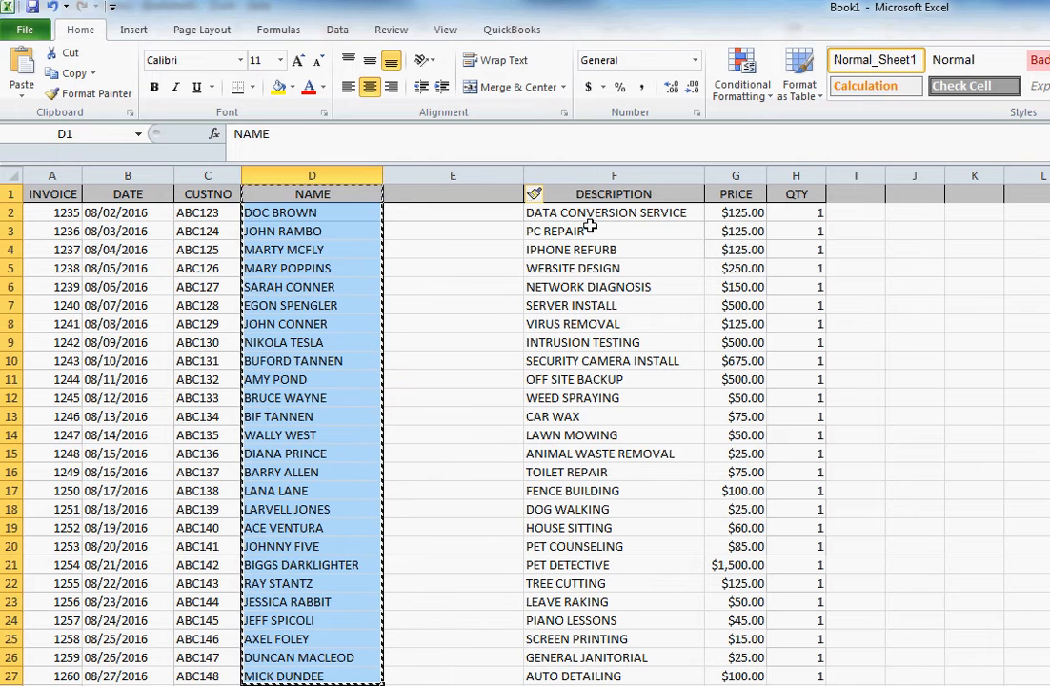
drag(658, 194, 729, 194)
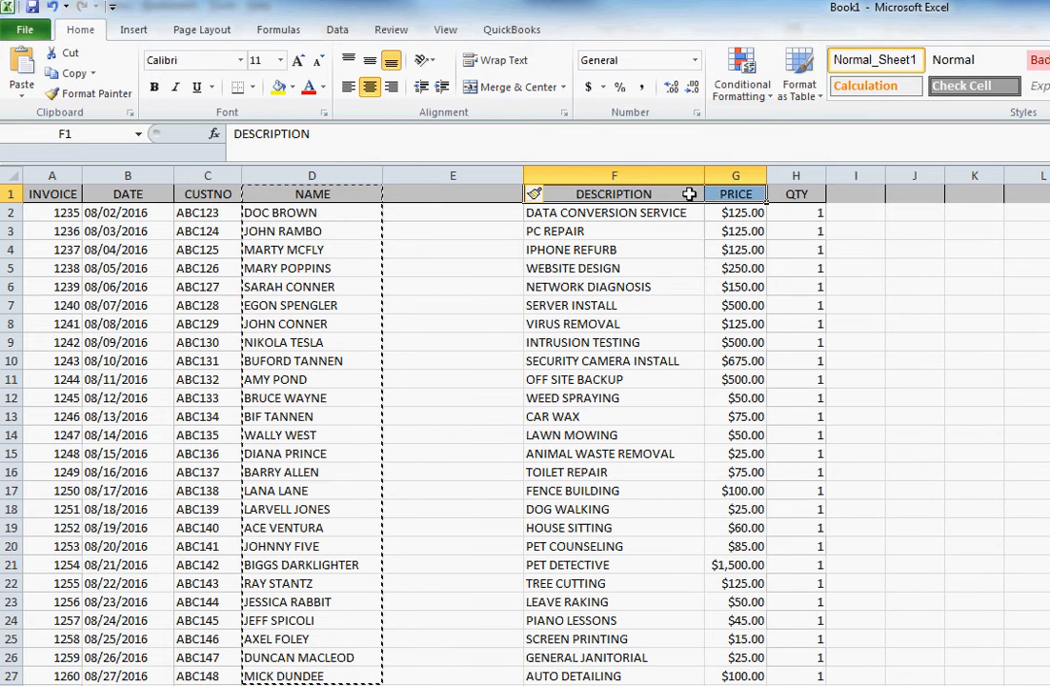
right_click(689, 195)
click(696, 226)
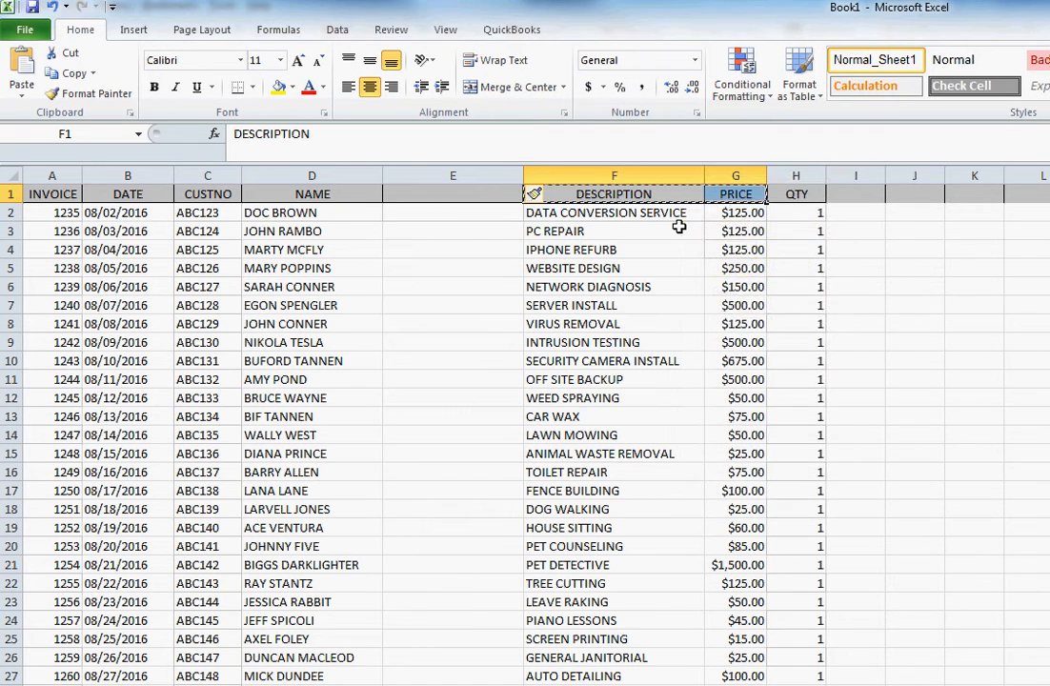
key(alt+Tab)
right_click(43, 509)
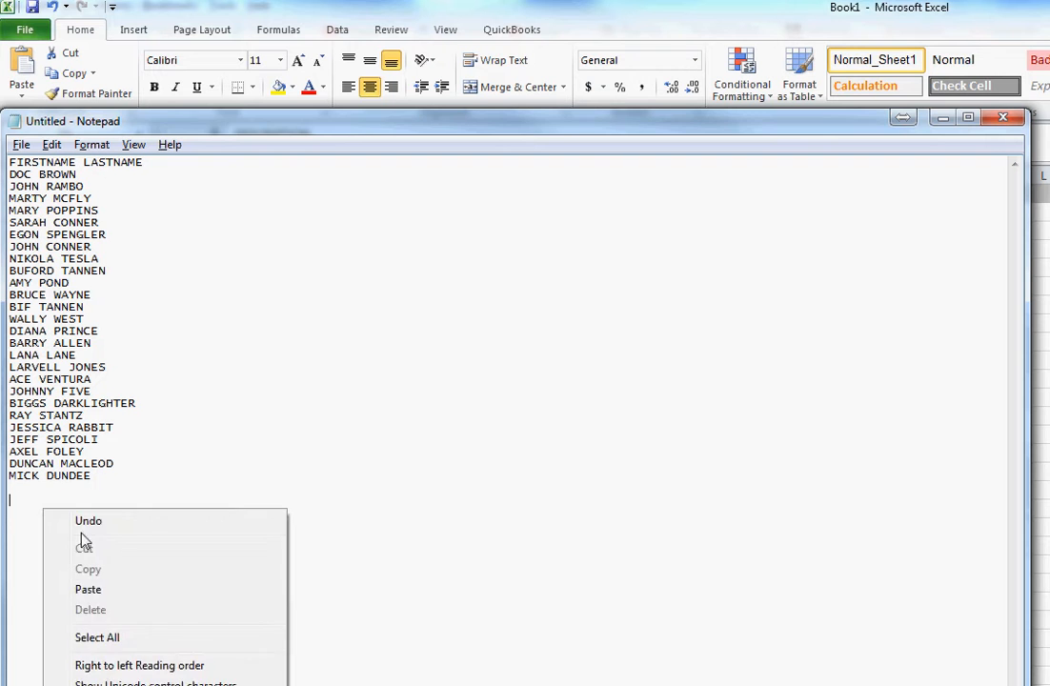
click(84, 591)
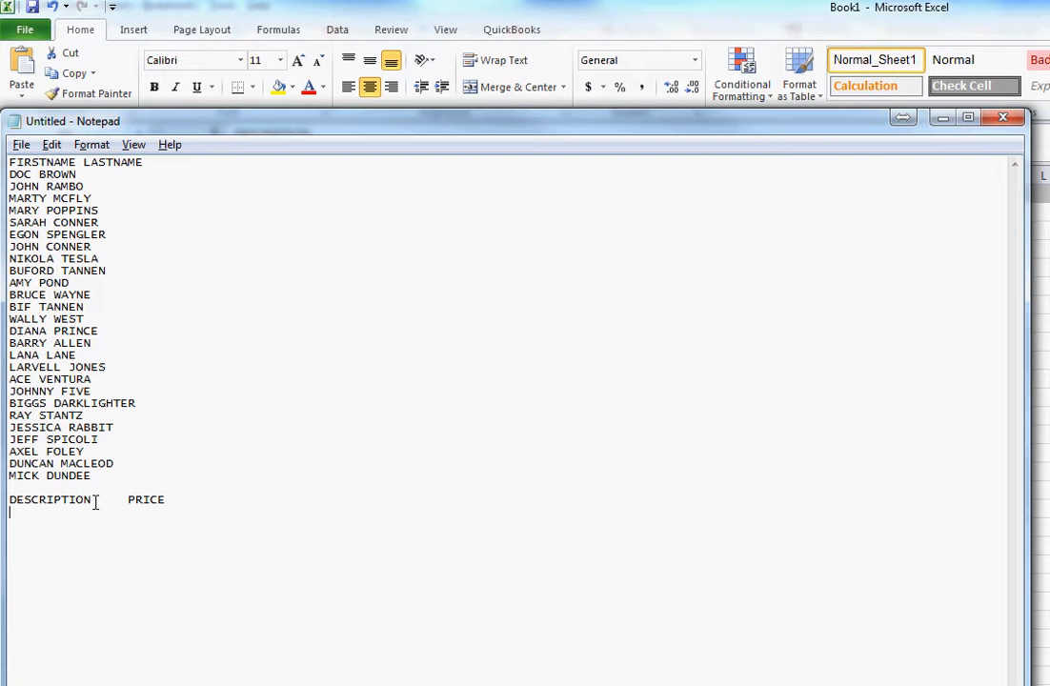
Step: Copy the tab gap between DESCRIPTION and PRICE and replace every space in the document with it
drag(101, 499, 118, 493)
right_click(111, 496)
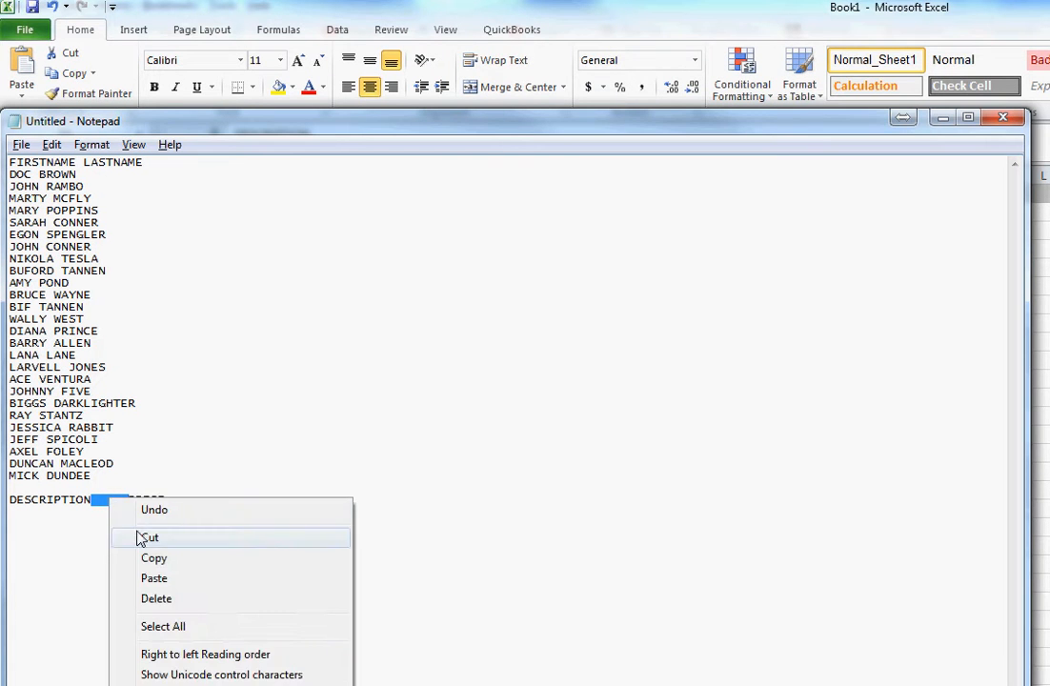
click(146, 561)
click(138, 260)
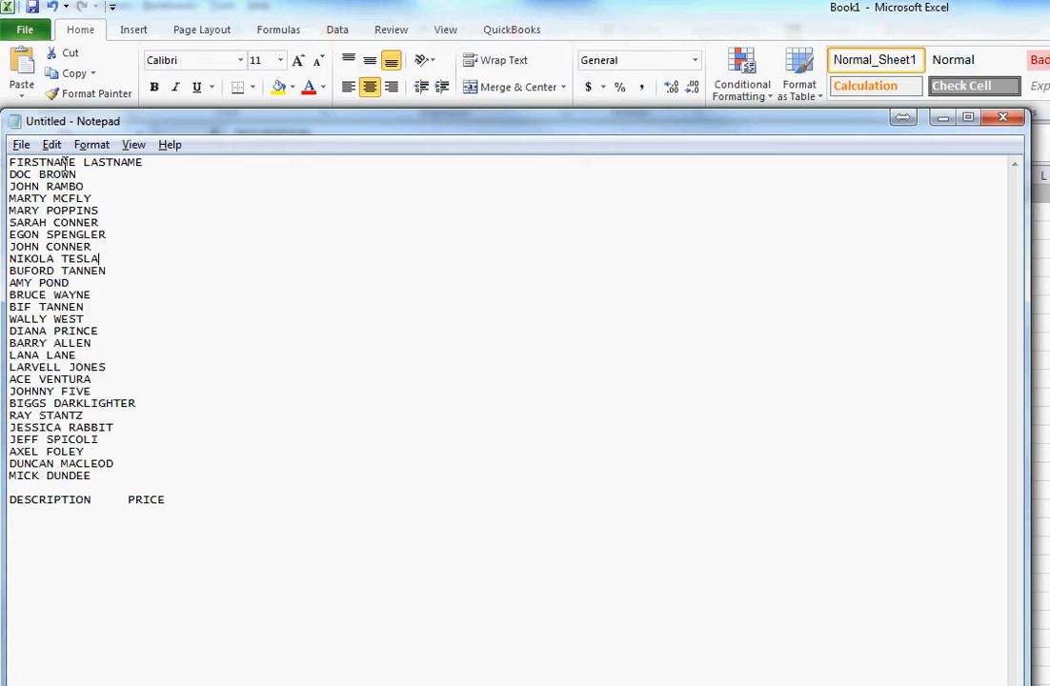
click(52, 145)
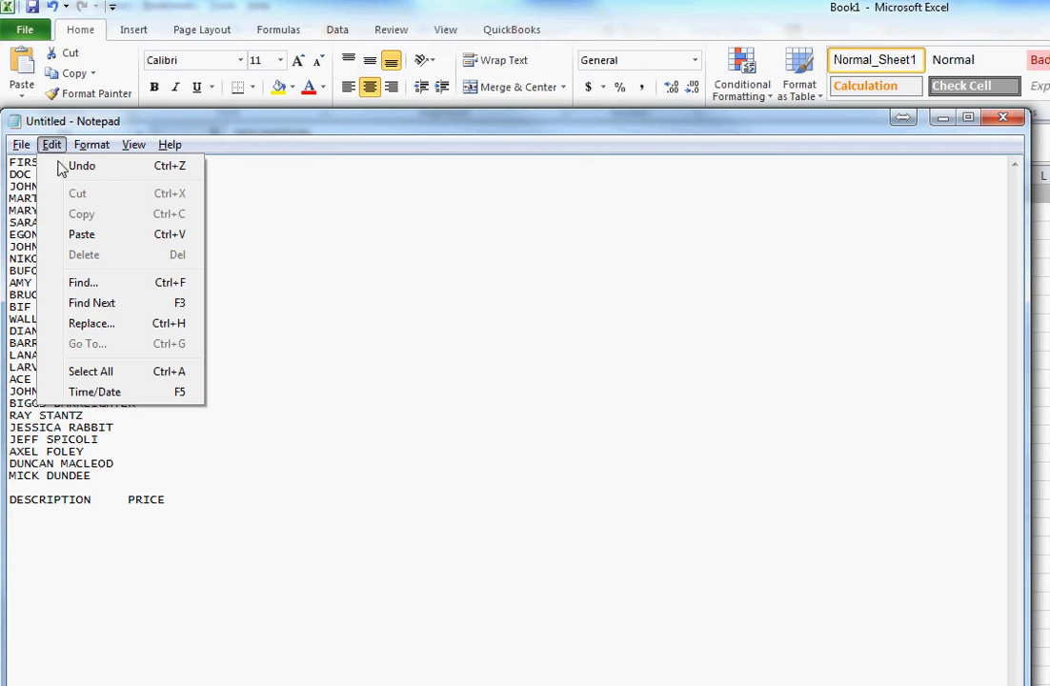
click(88, 325)
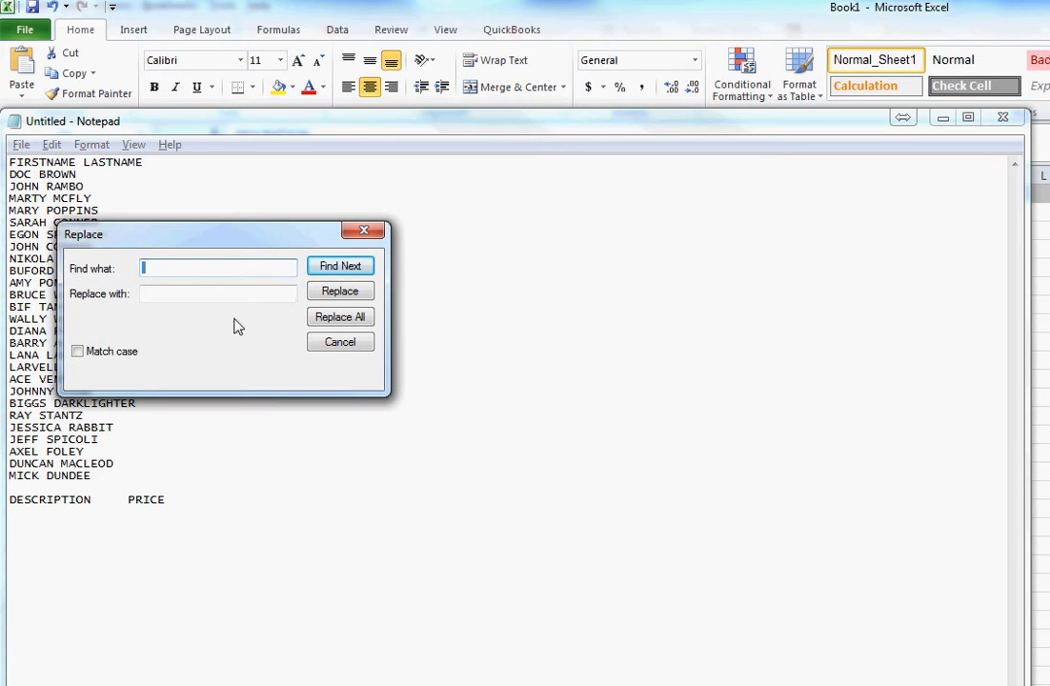
double_click(164, 293)
click(163, 295)
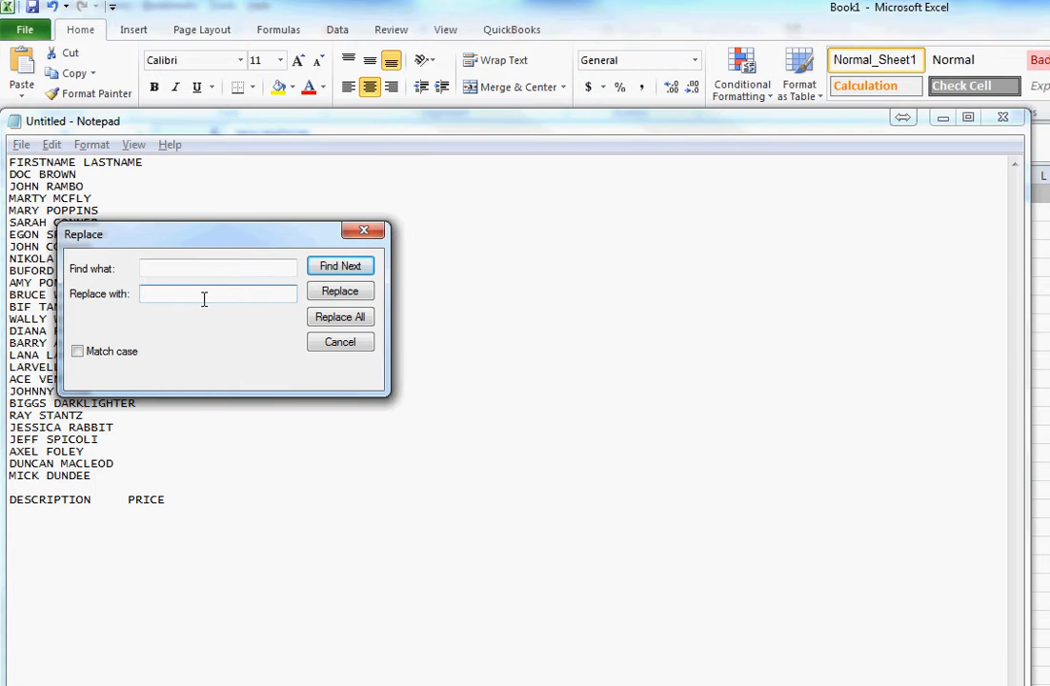
click(345, 322)
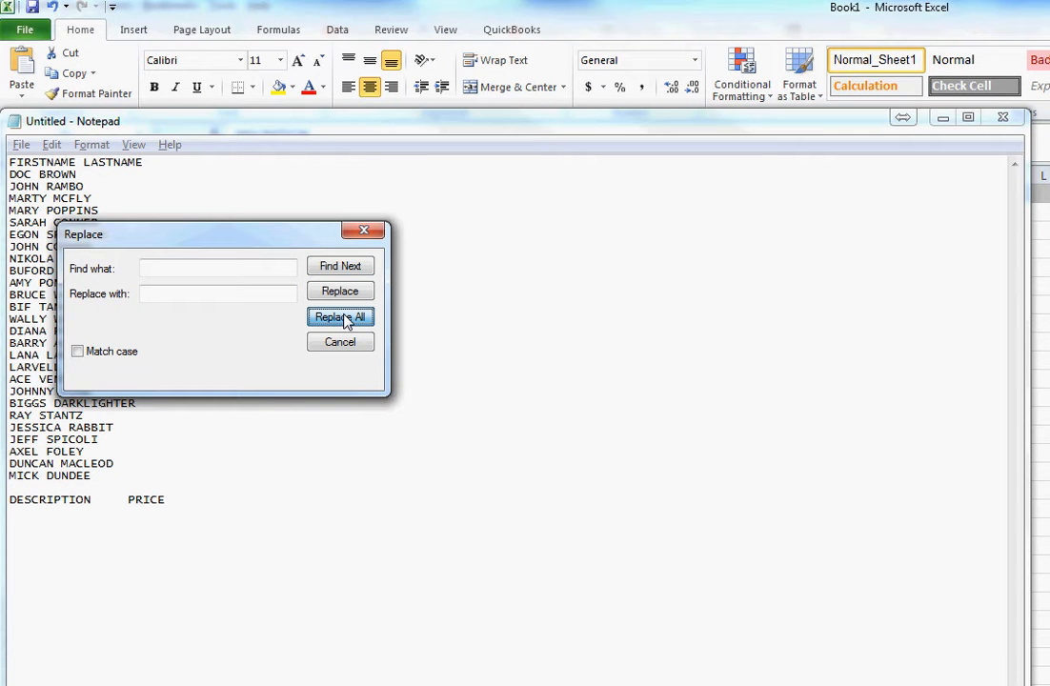
click(363, 233)
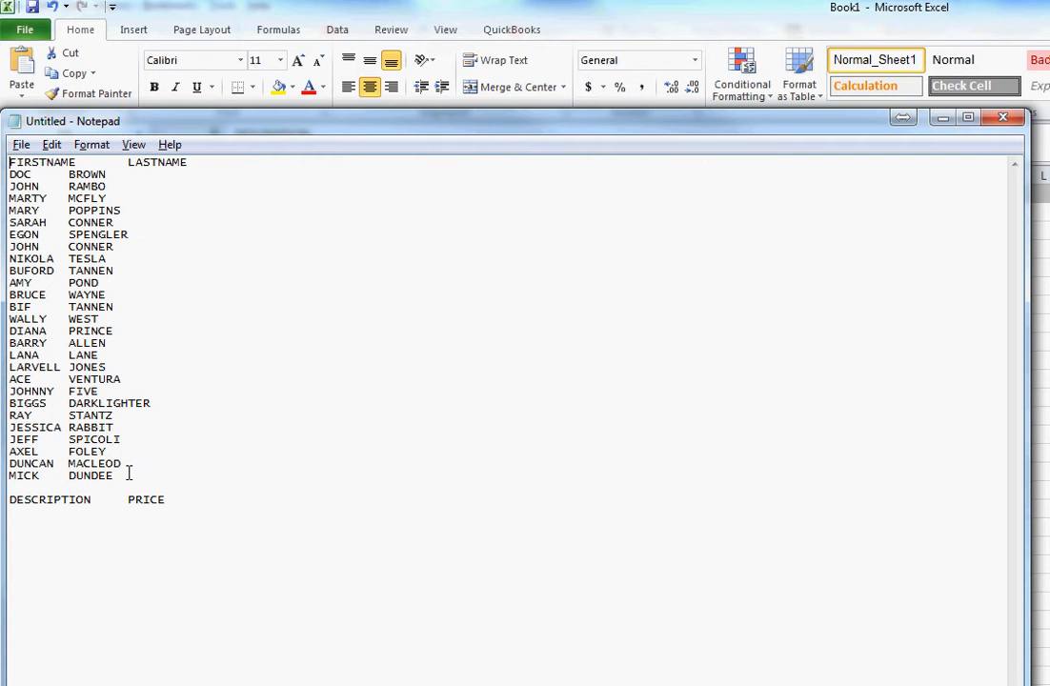
Step: Copy the tab-separated list from FIRSTNAME LASTNAME to the last name and paste it into Excel starting at D1
drag(122, 475, 9, 161)
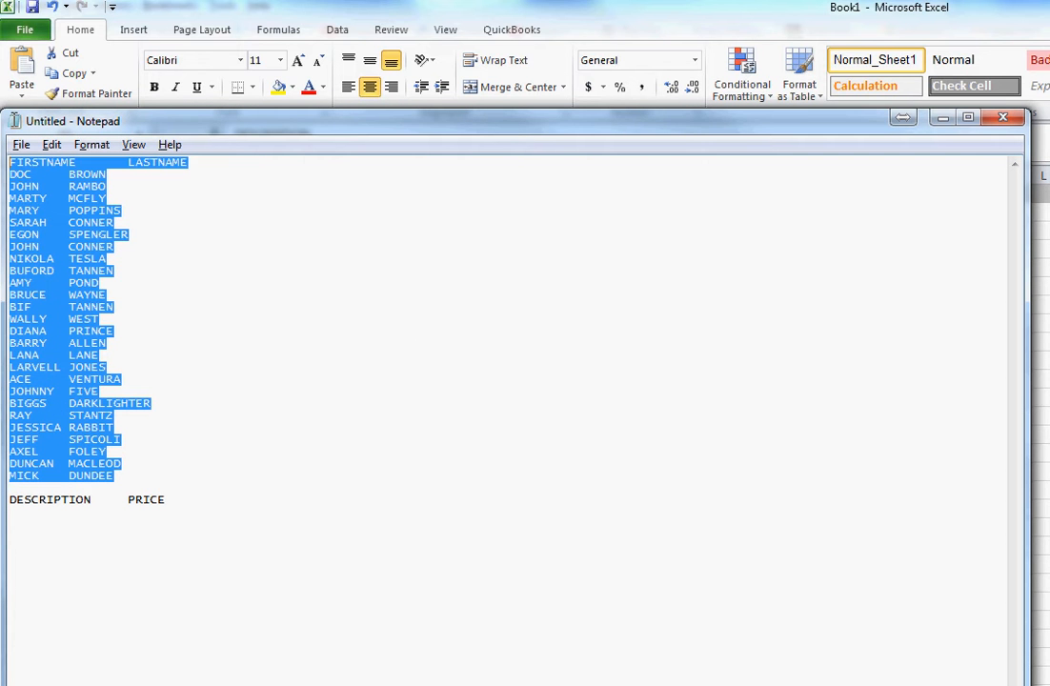
right_click(63, 212)
click(88, 252)
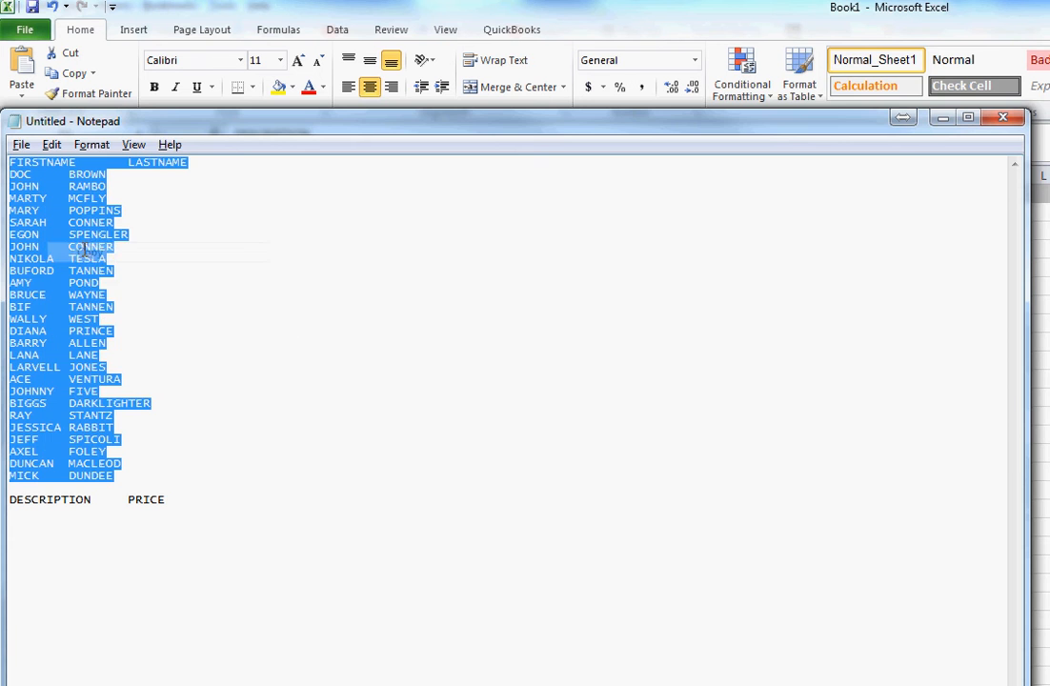
key(alt+Tab)
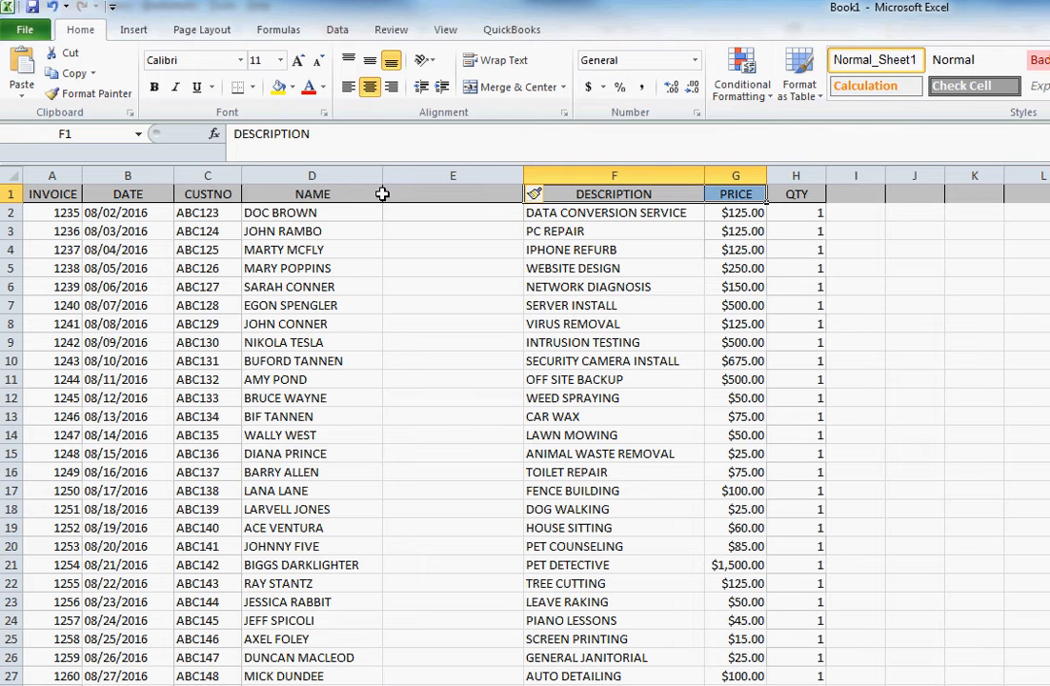
click(326, 195)
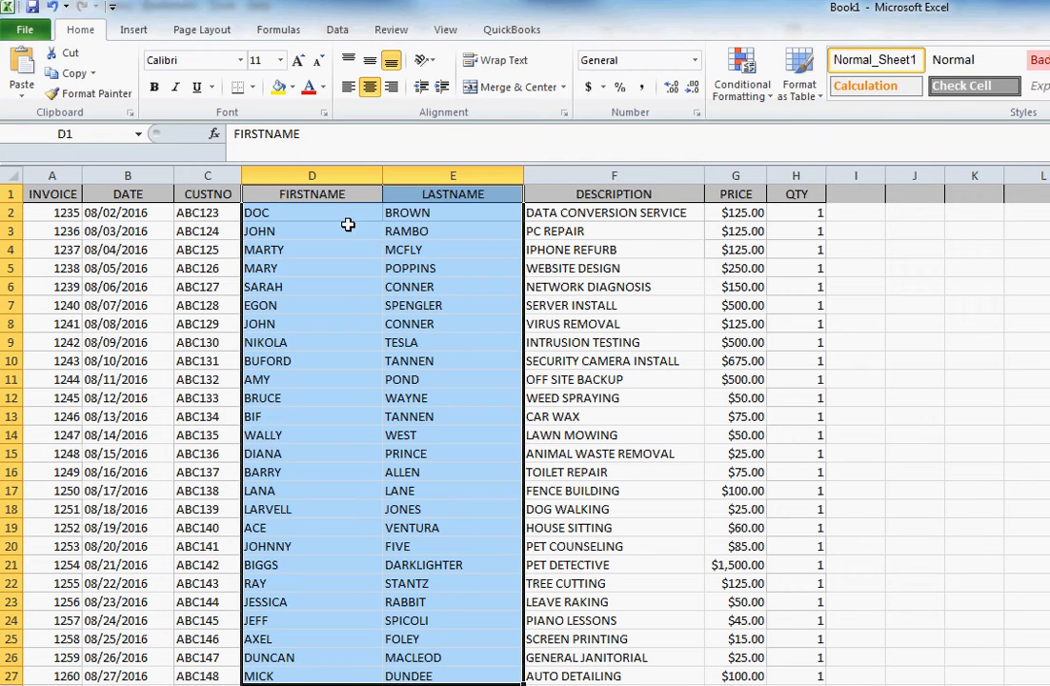
click(357, 215)
click(399, 212)
click(349, 249)
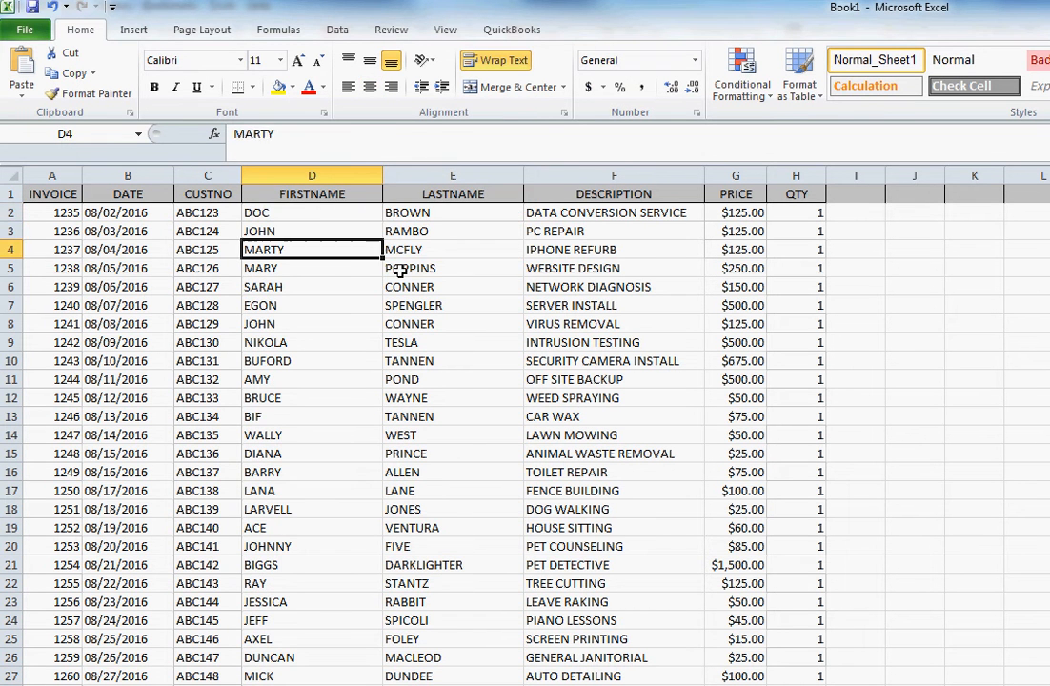
click(404, 268)
click(349, 287)
click(408, 342)
click(419, 472)
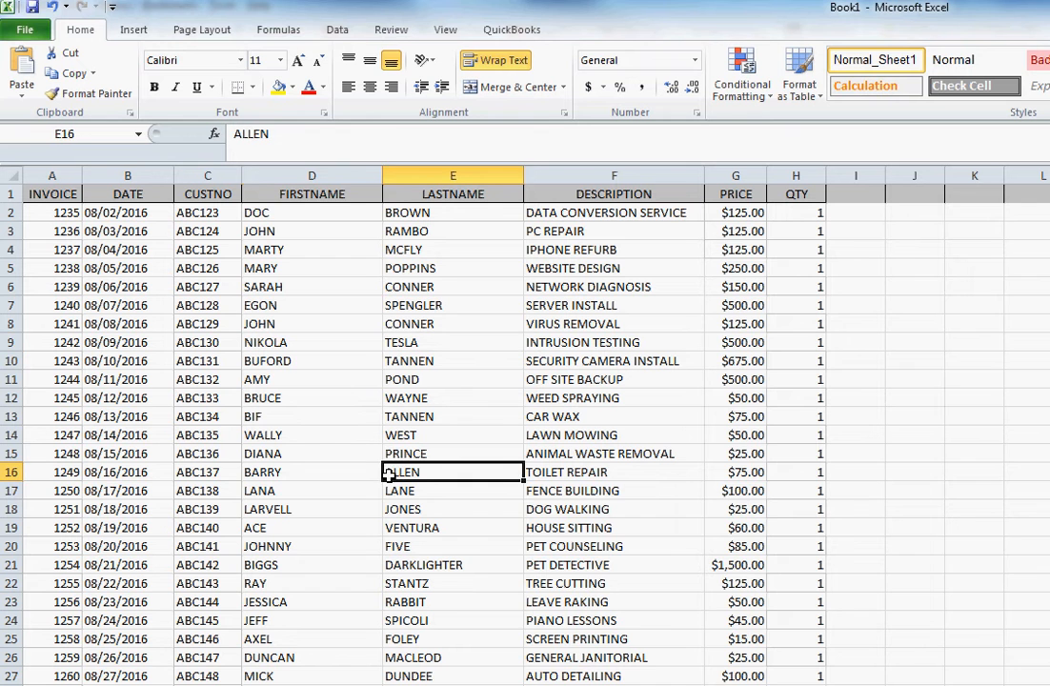
Step: Autofit the widths of the FIRSTNAME and LASTNAME columns D and E
double_click(382, 175)
click(384, 286)
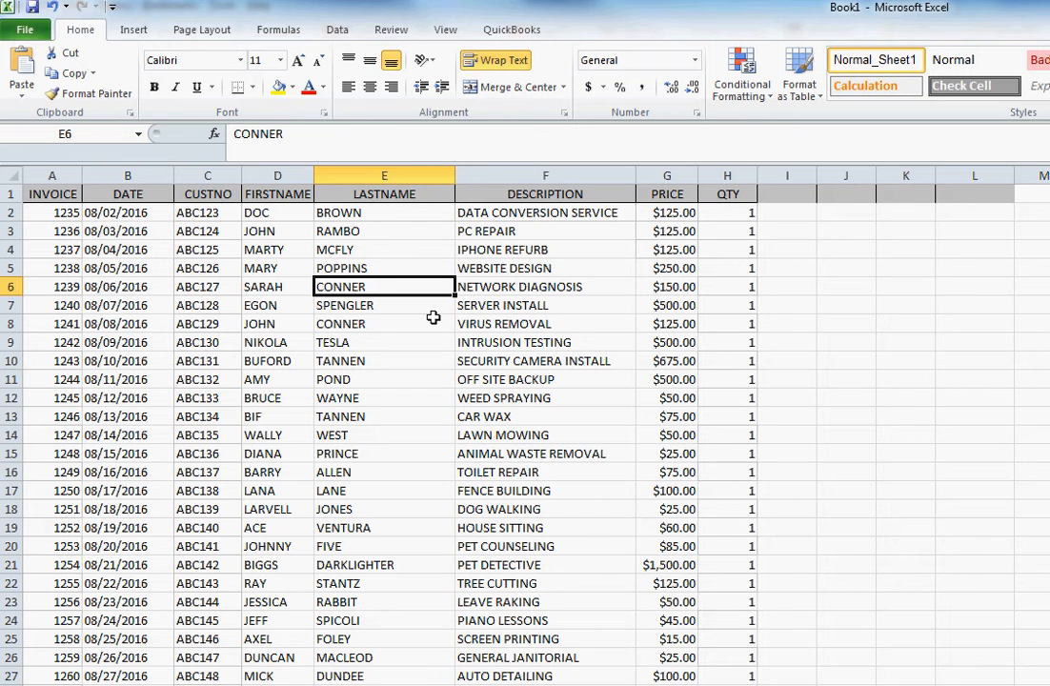
double_click(449, 175)
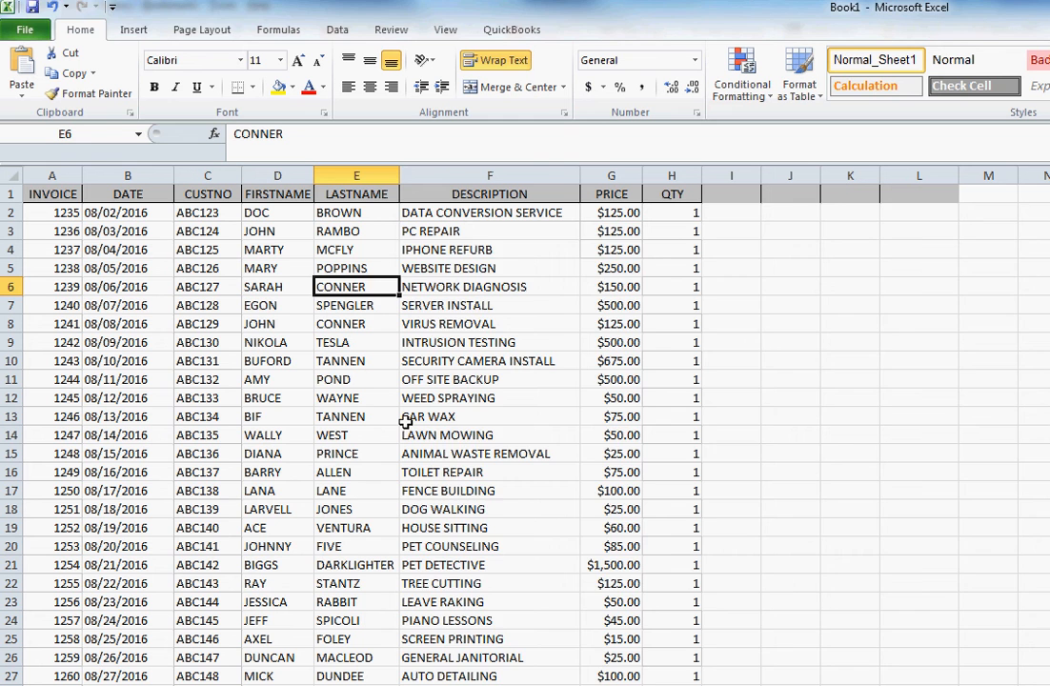
key(alt+Tab)
key(alt+Tab)
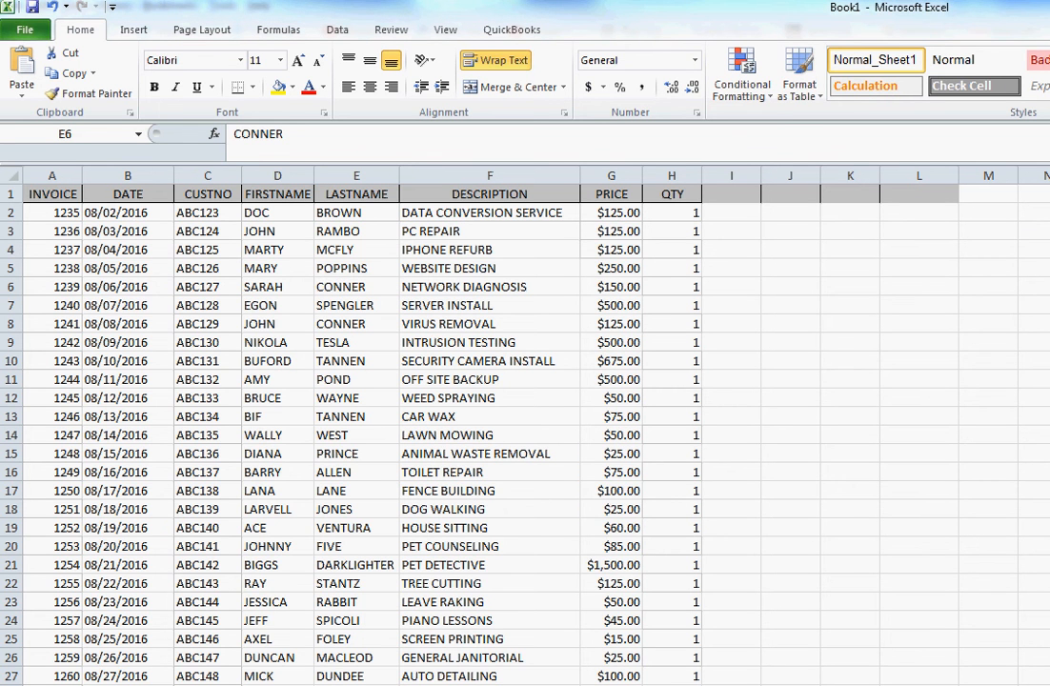